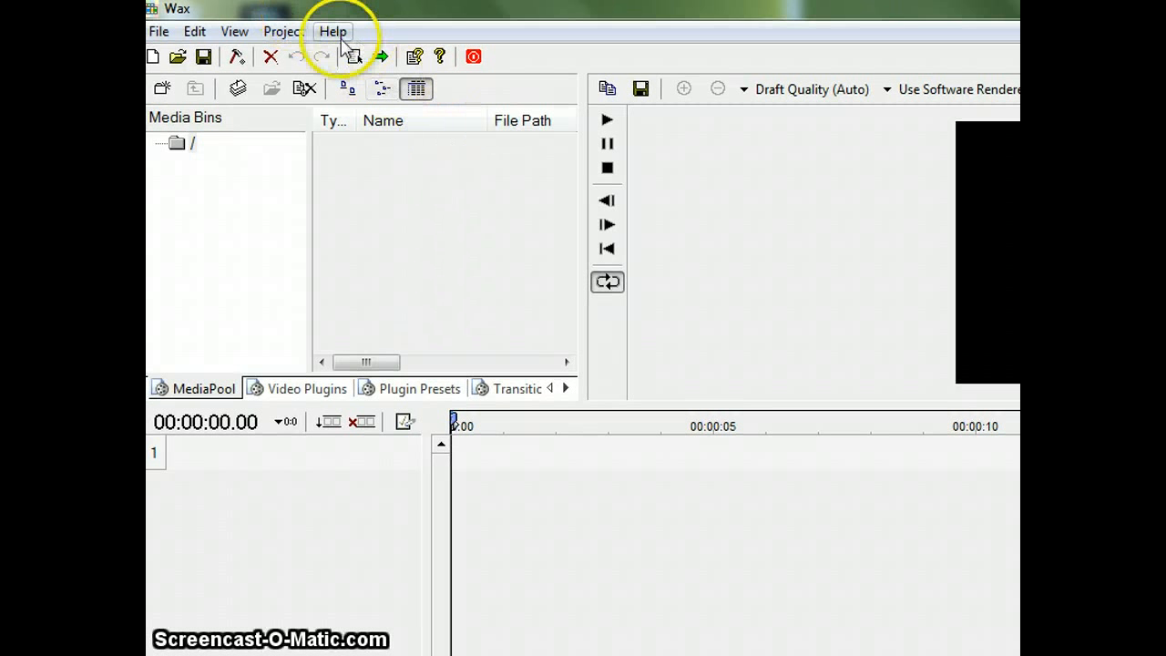
Step: Add the davidgreenscreenfootage clip from the School folder to the project's media
click(296, 38)
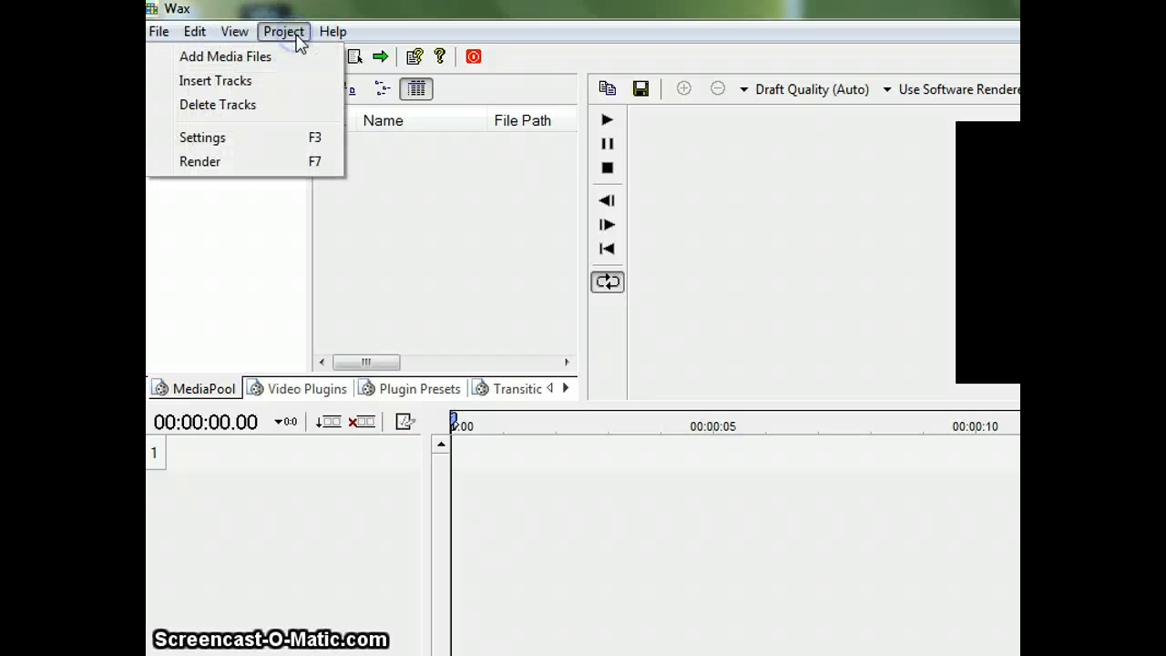
click(270, 57)
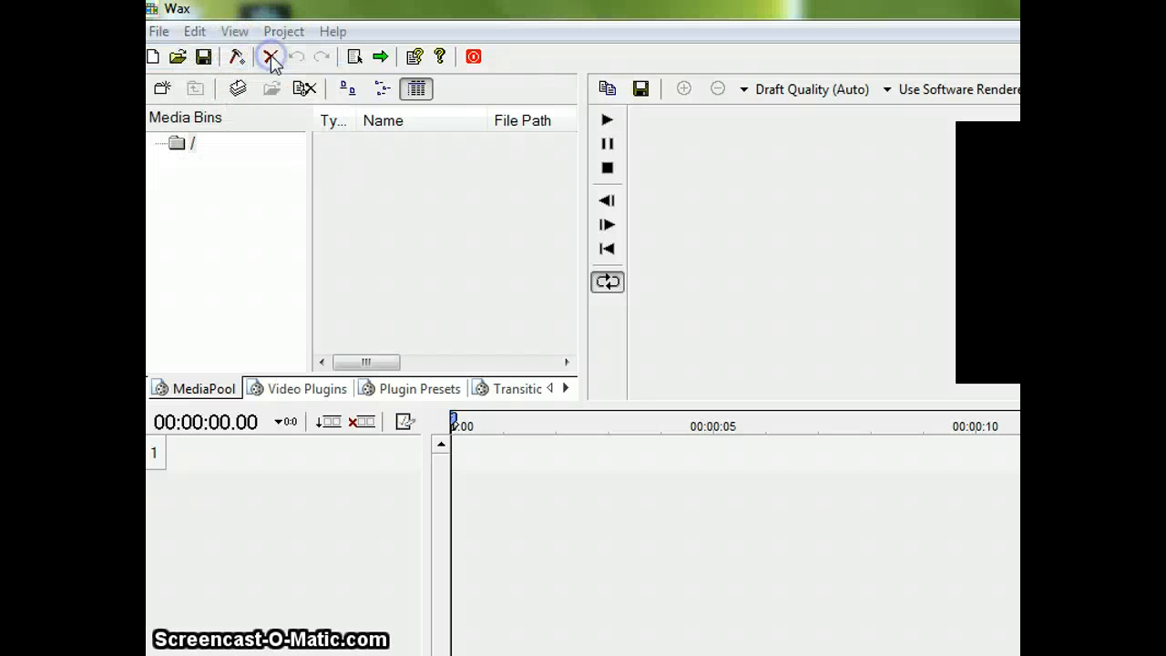
drag(593, 150, 590, 239)
click(223, 200)
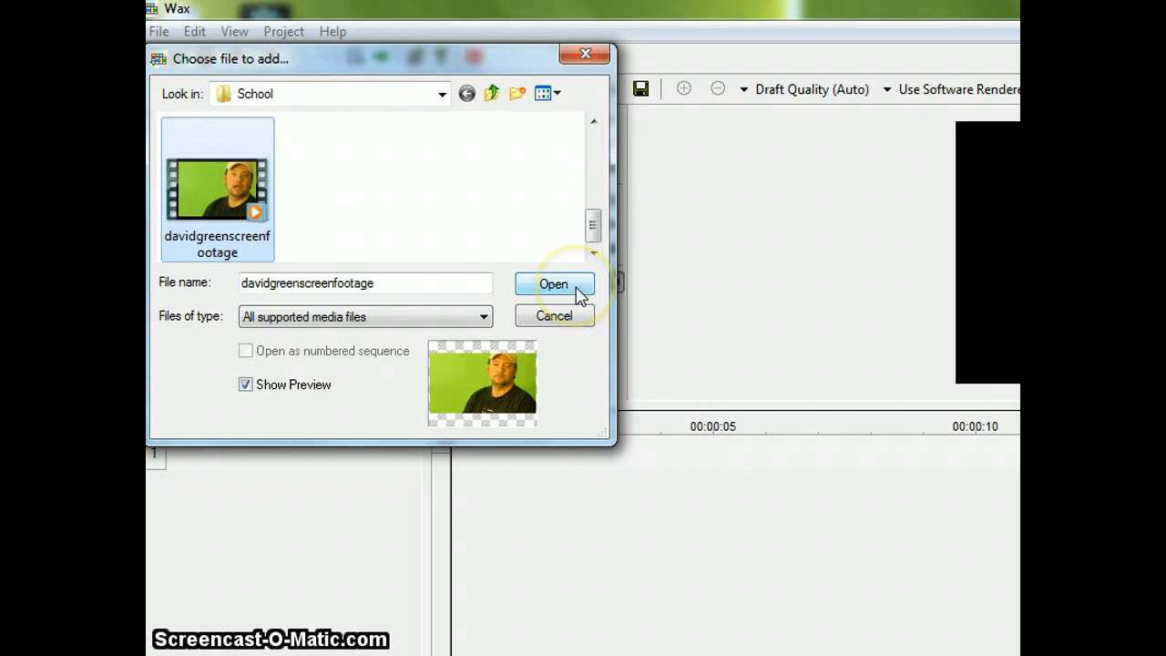
click(552, 284)
Step: Select both the video and audio items of the green screen footage and place them together on the timeline
click(439, 202)
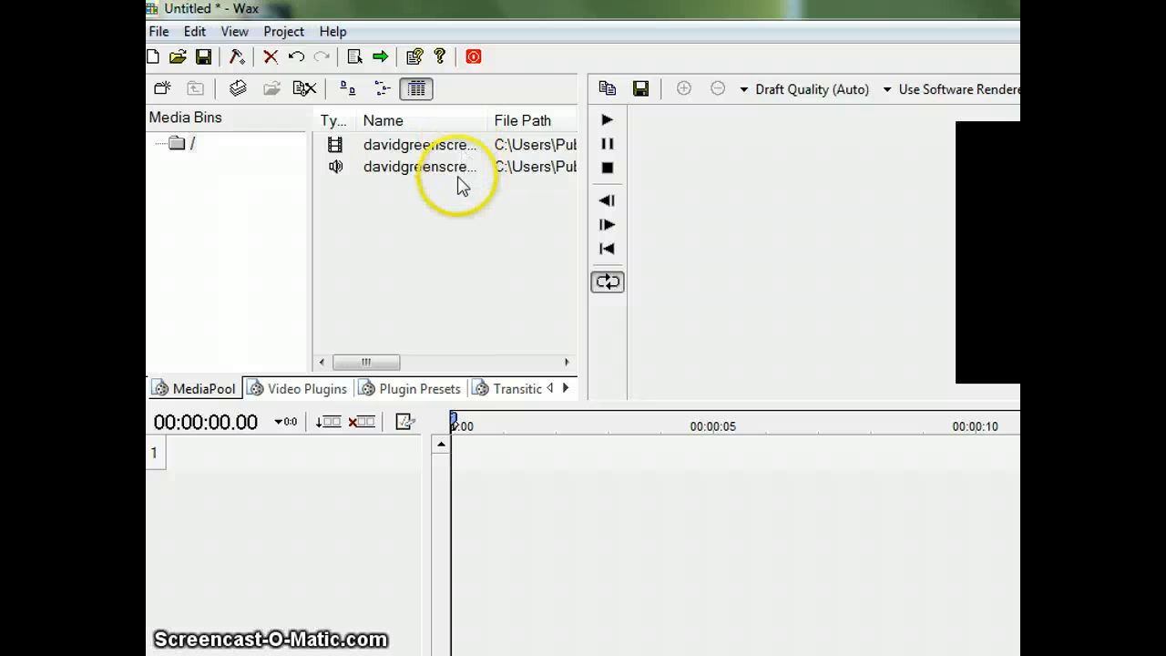
click(450, 150)
click(446, 175)
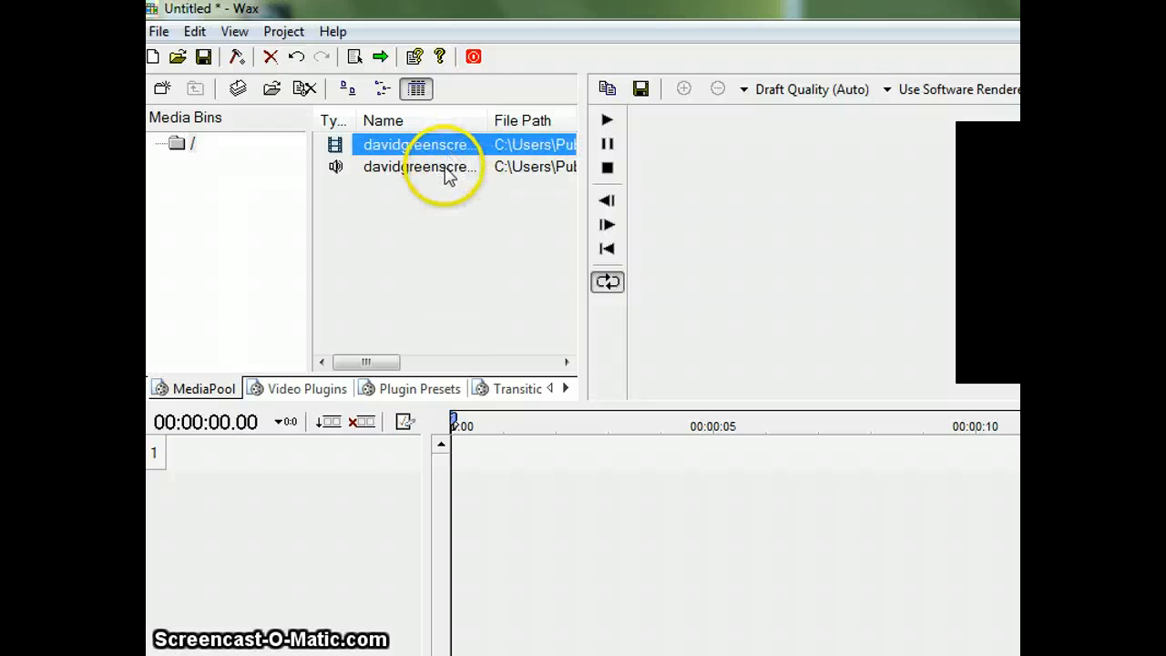
click(441, 150)
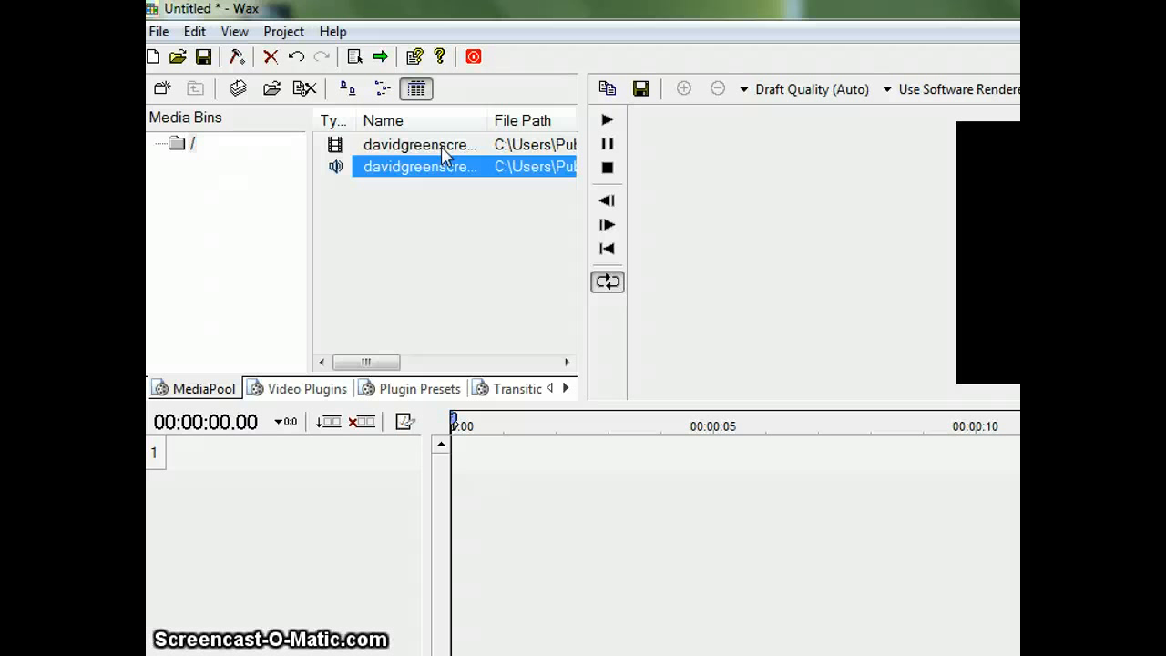
click(440, 146)
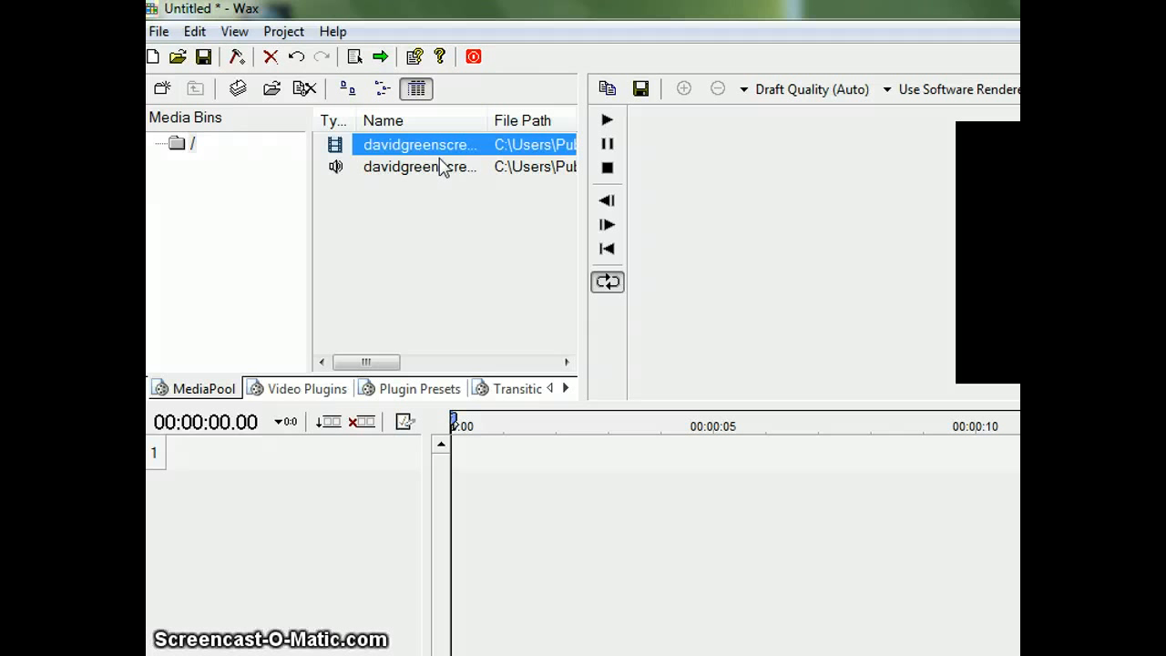
shift+click(444, 168)
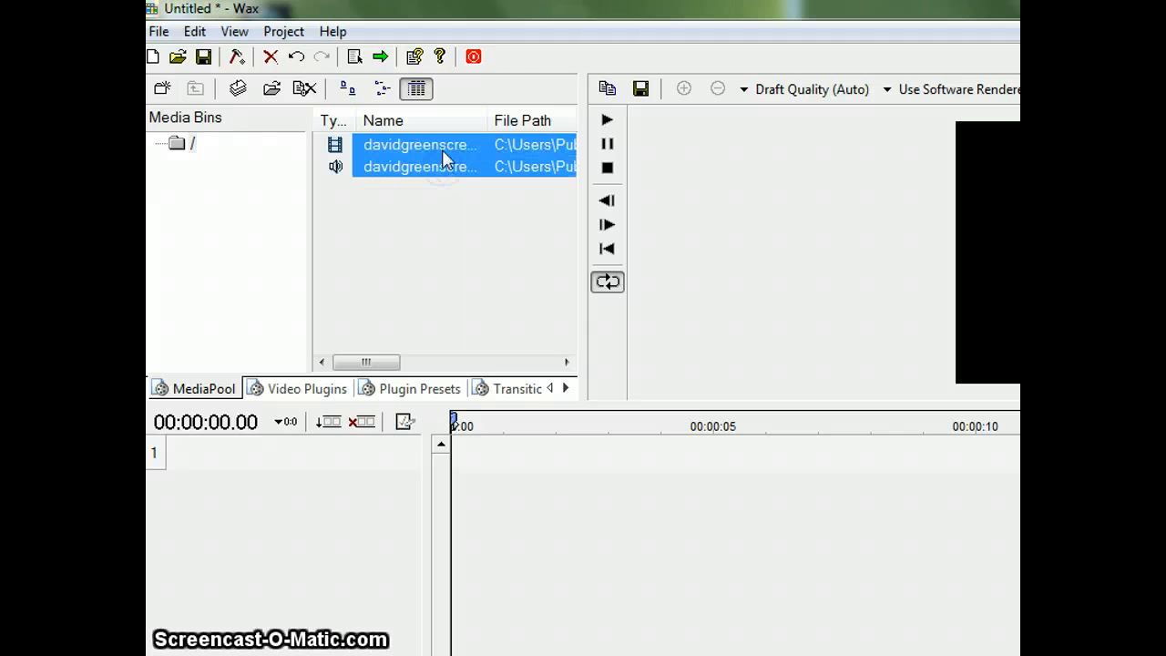
drag(440, 147, 192, 456)
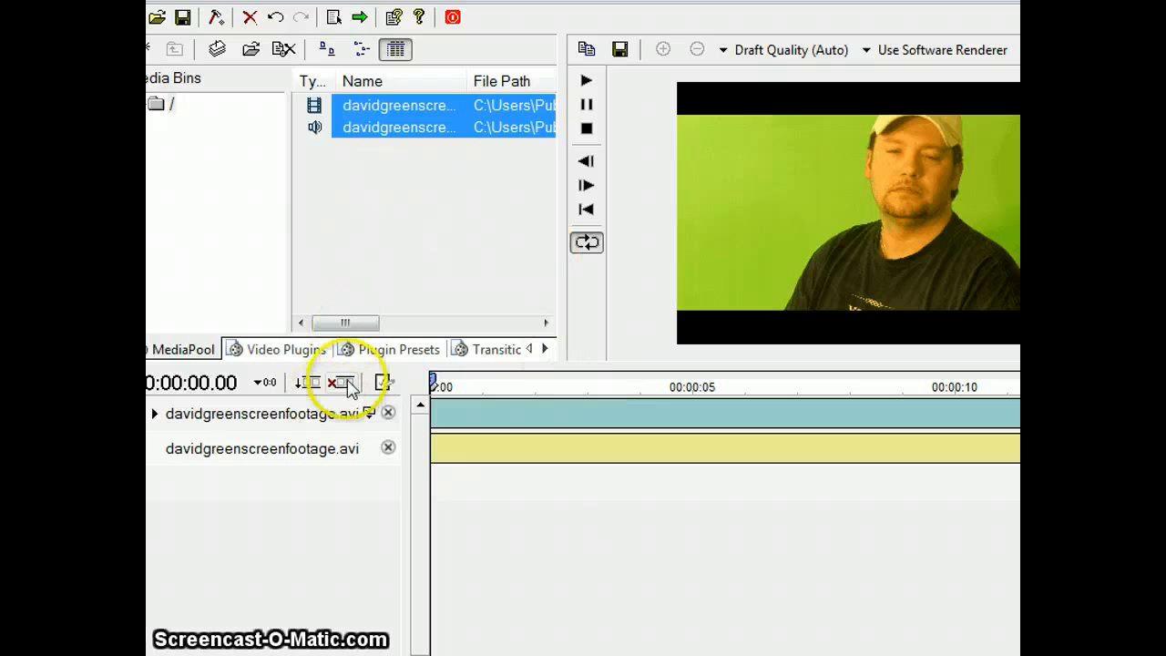
Step: Apply the 2D Chroma Key video plugin to the green screen video track
click(282, 350)
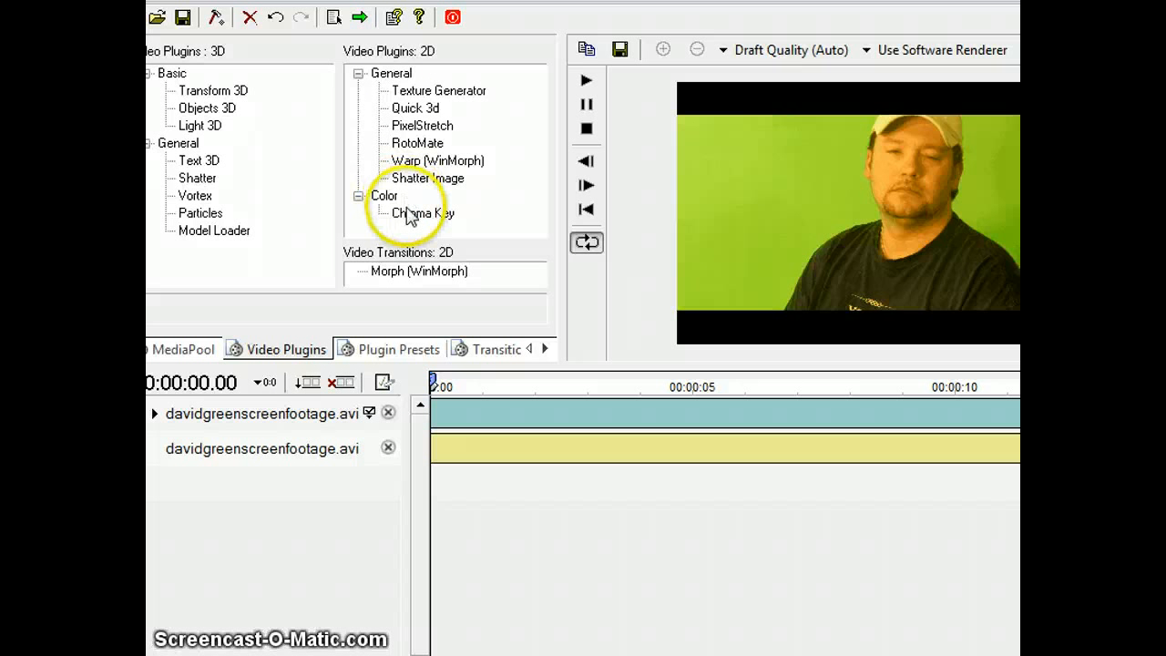
click(407, 213)
drag(407, 213, 255, 437)
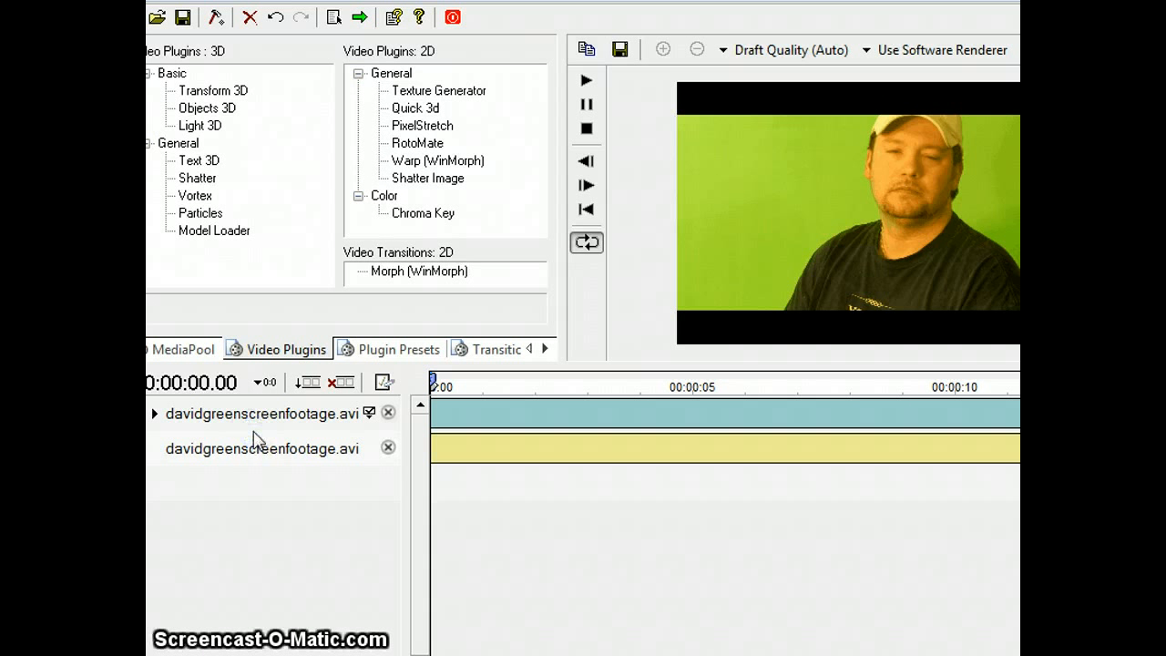
drag(442, 213, 307, 434)
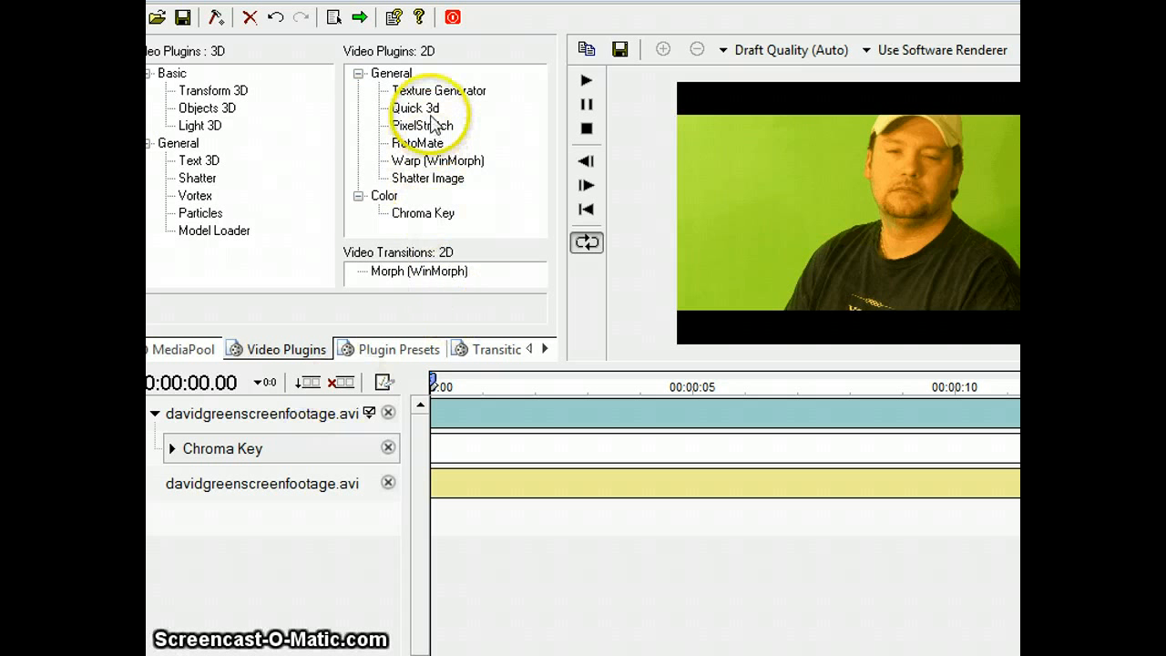
Step: Apply the 2D Quick 3d plugin to the same video track and expand its parameters
drag(434, 123, 258, 473)
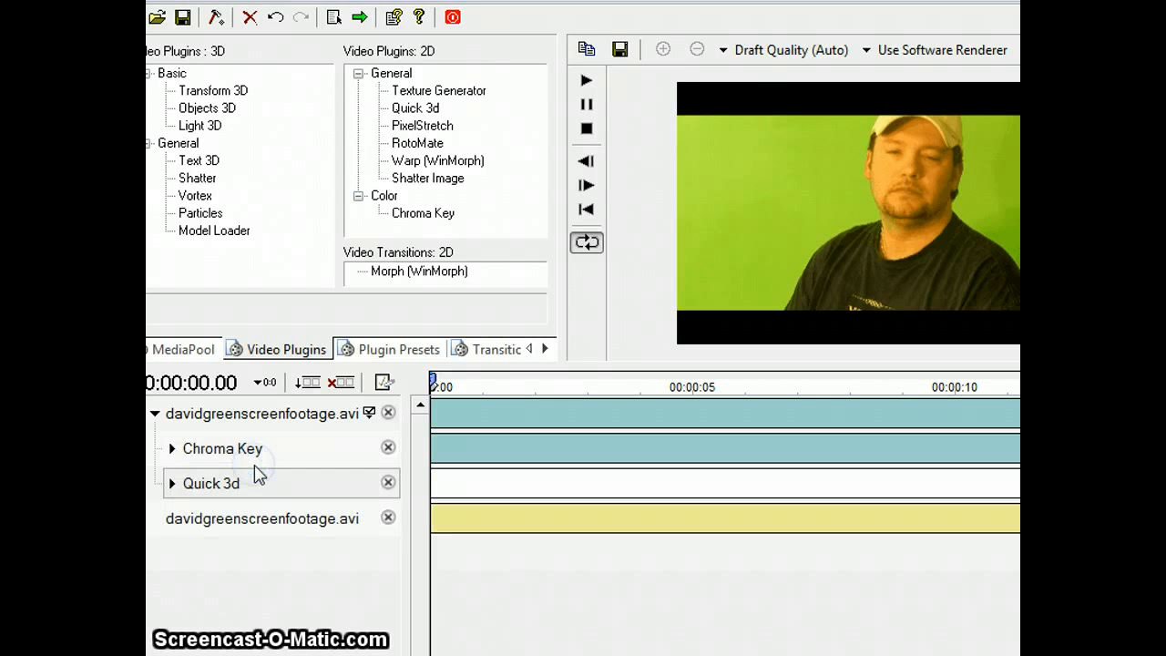
click(172, 483)
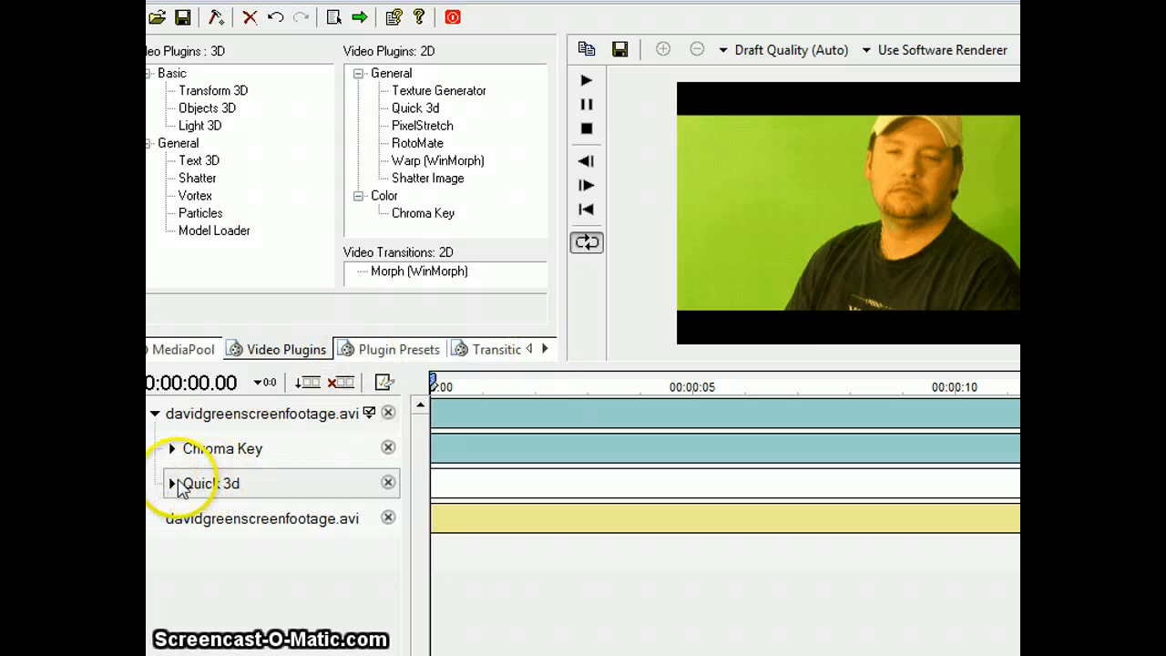
click(172, 483)
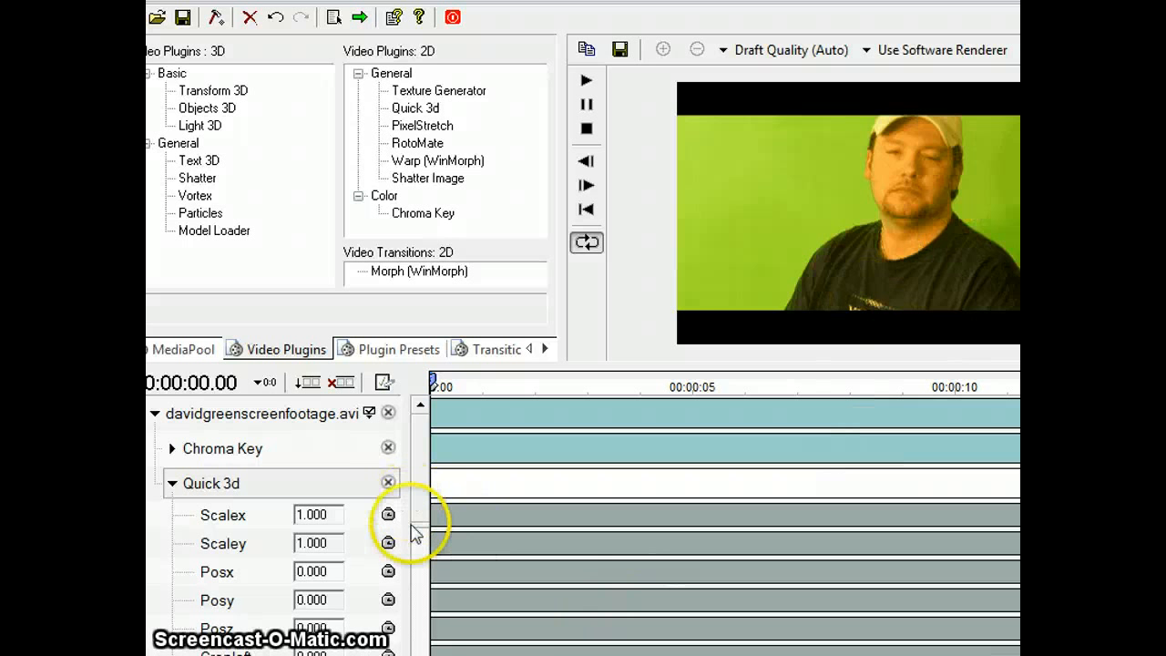
Step: Try a Quick 3d Scalex of 0.994 and return it to 1.0
drag(418, 527, 419, 555)
click(333, 467)
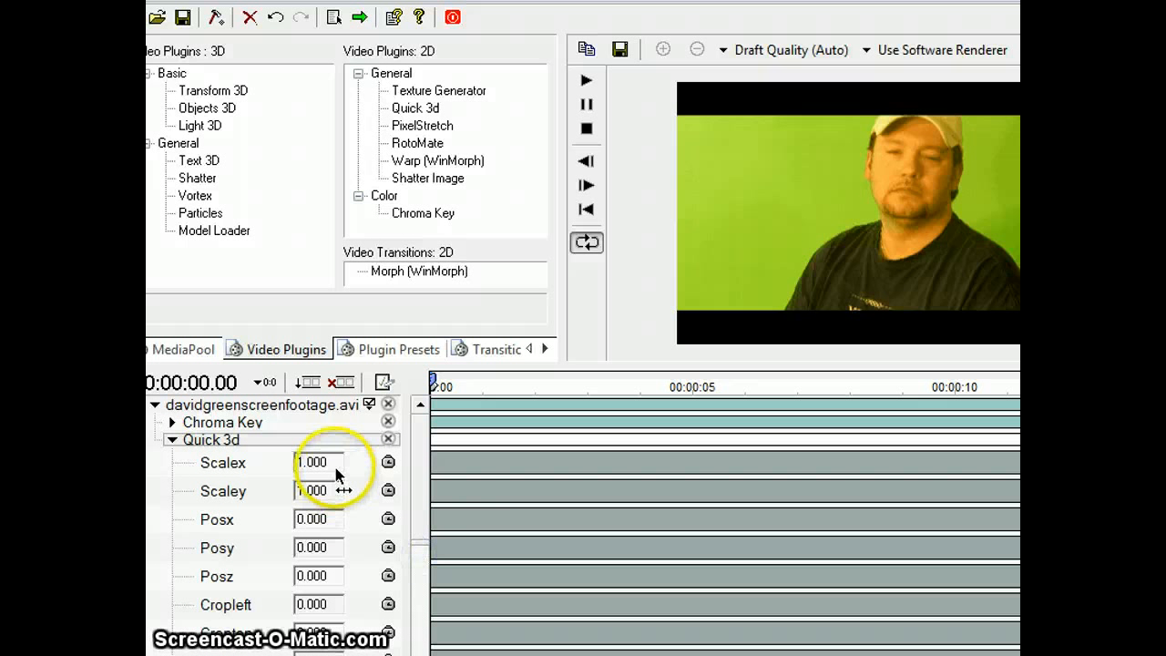
mouse_move(333, 467)
mouse_down()
mouse_move(308, 468)
mouse_move(337, 462)
mouse_up()
click(321, 469)
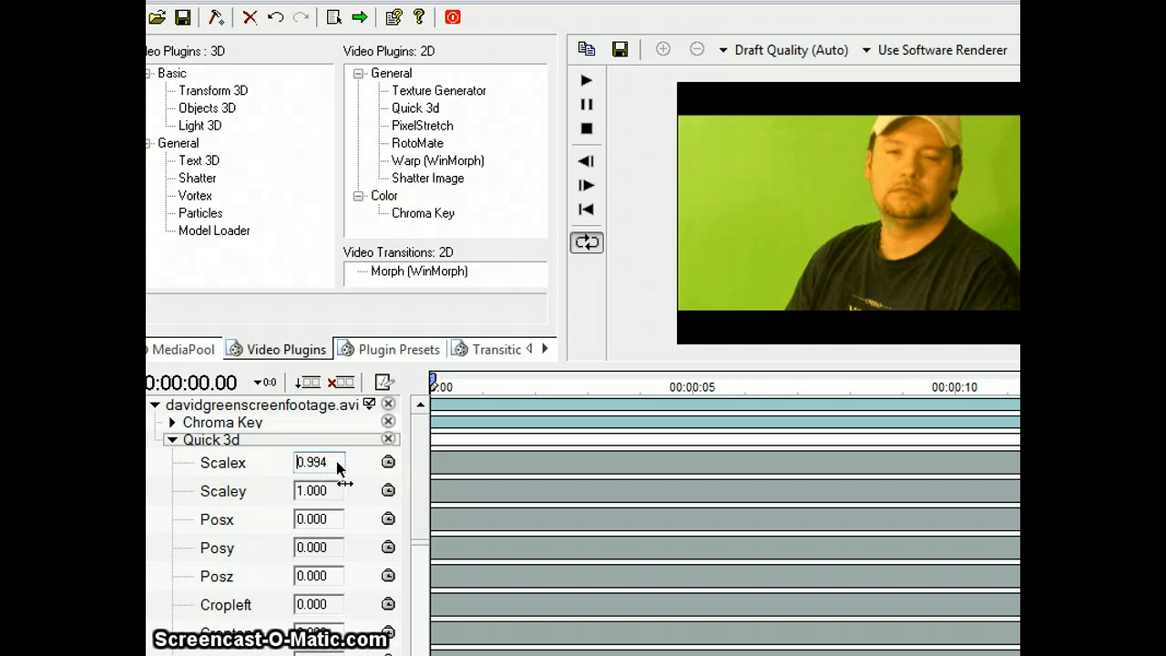
click(336, 462)
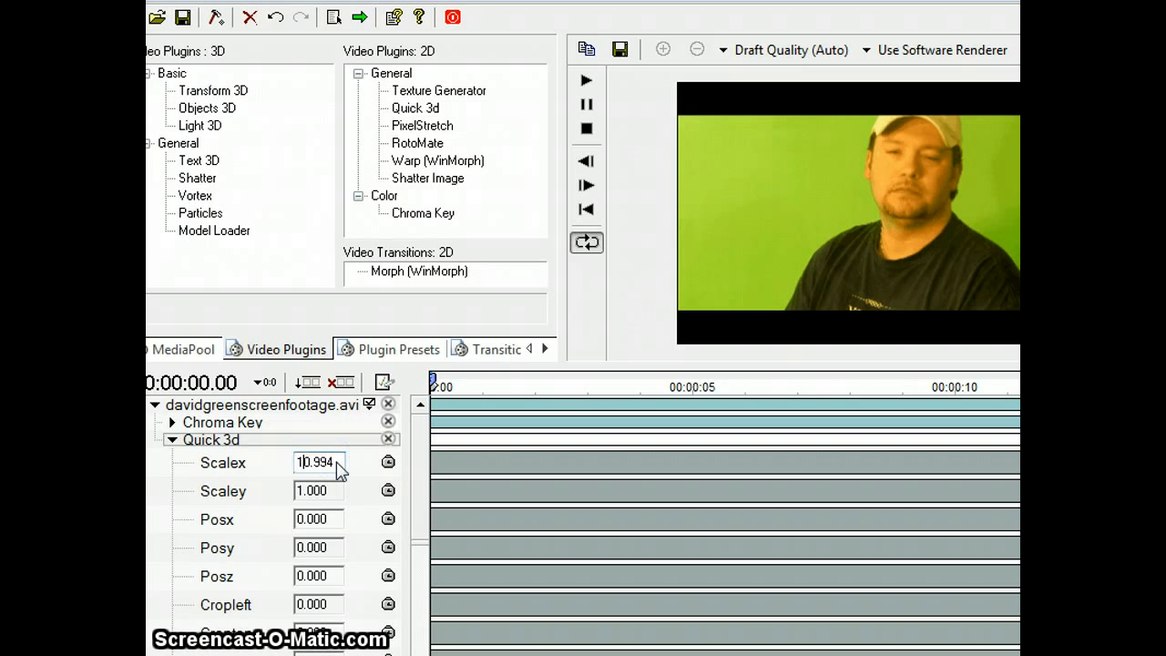
text(10)
key(BackSpace)
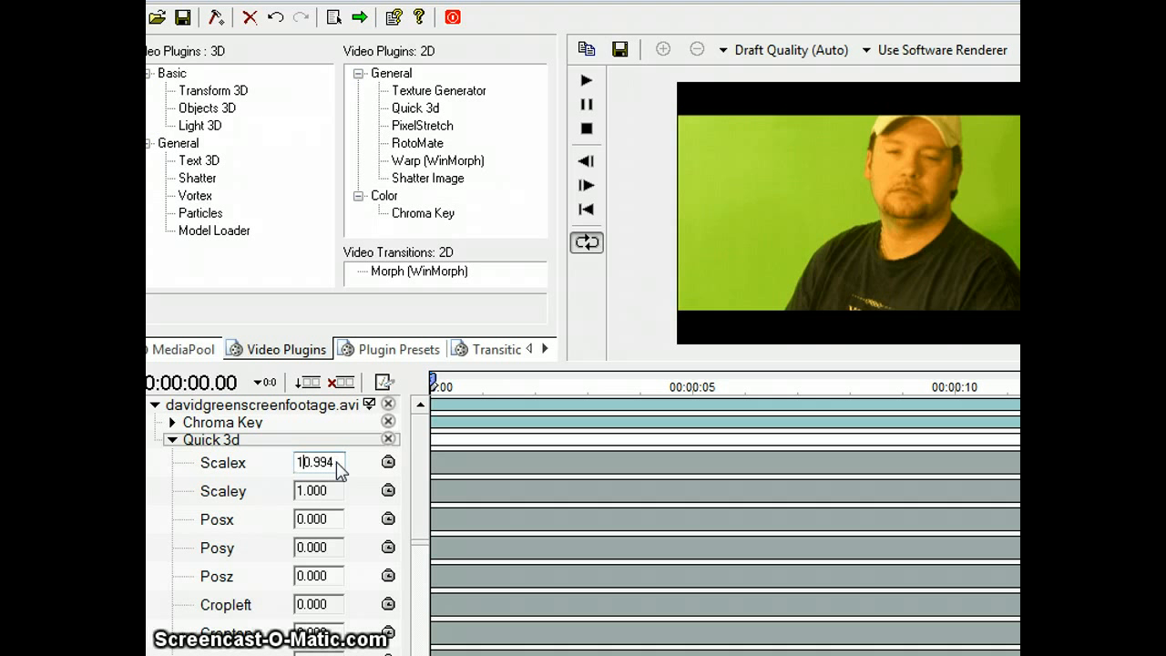
text(.0)
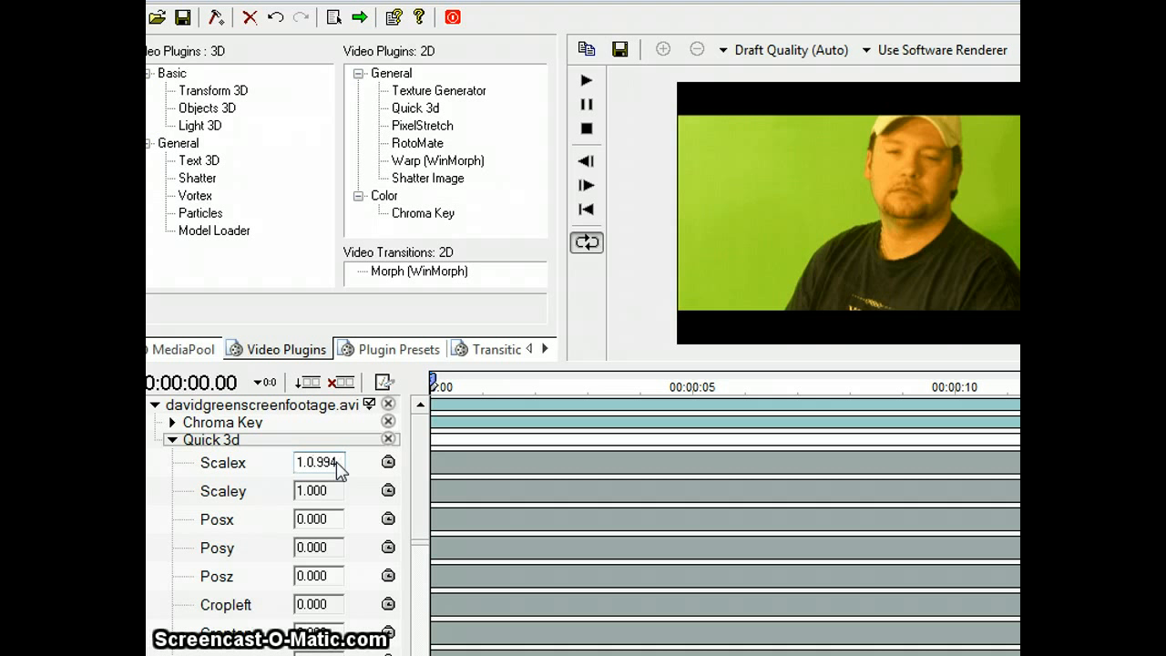
Step: Try a Quick 3d Scaley of 0.911 and return it to 1.000
click(325, 492)
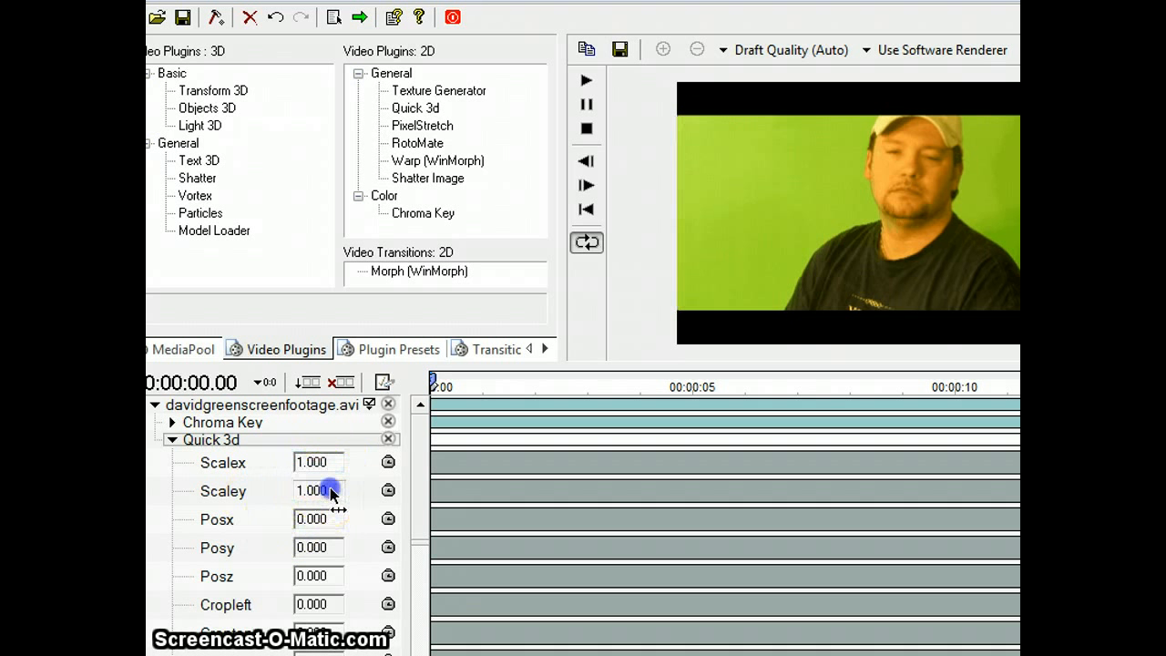
drag(338, 502, 331, 491)
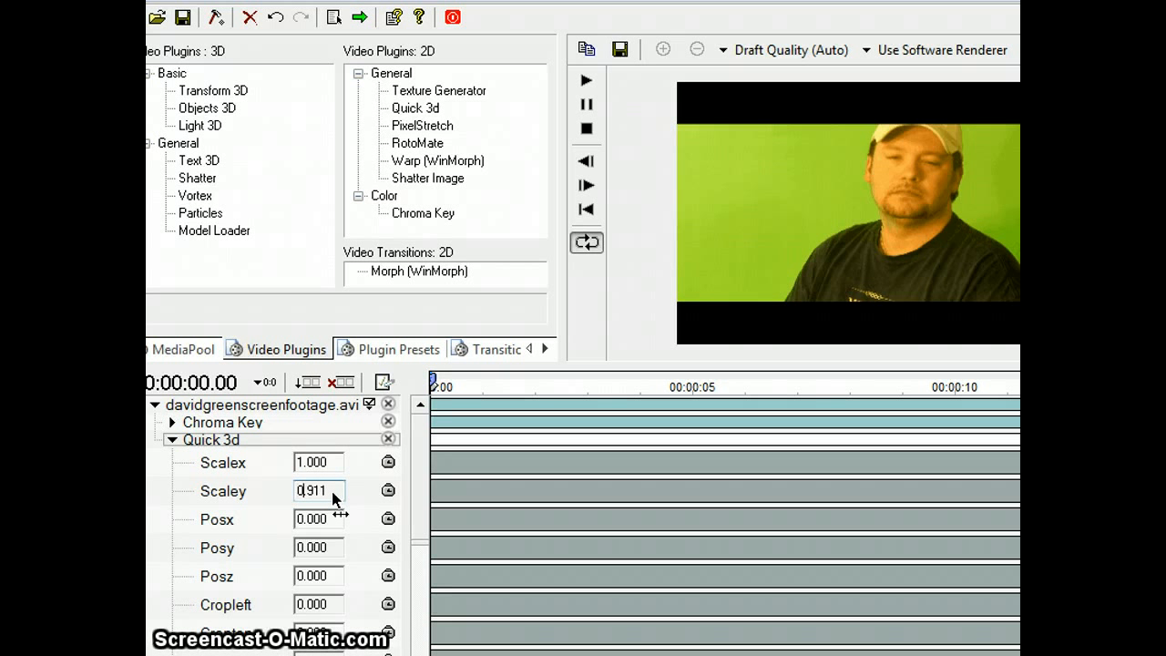
click(331, 491)
Step: Try a Quick 3d Cropleft value of 0.15 on the footage
scroll(417, 550, down, 3)
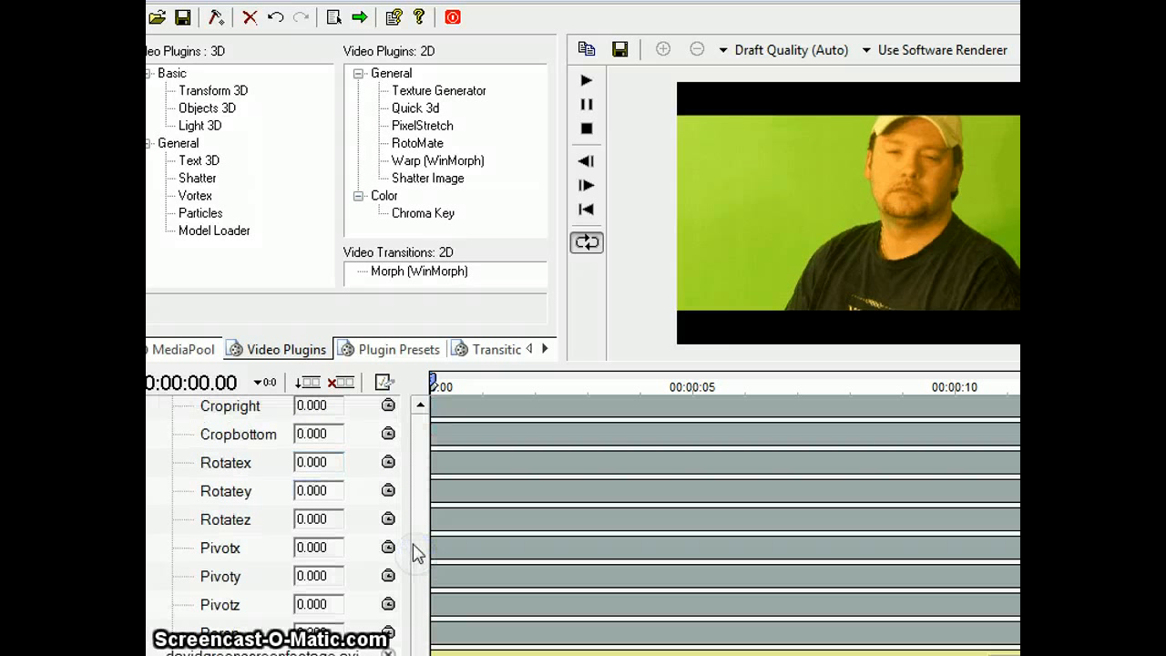
click(421, 411)
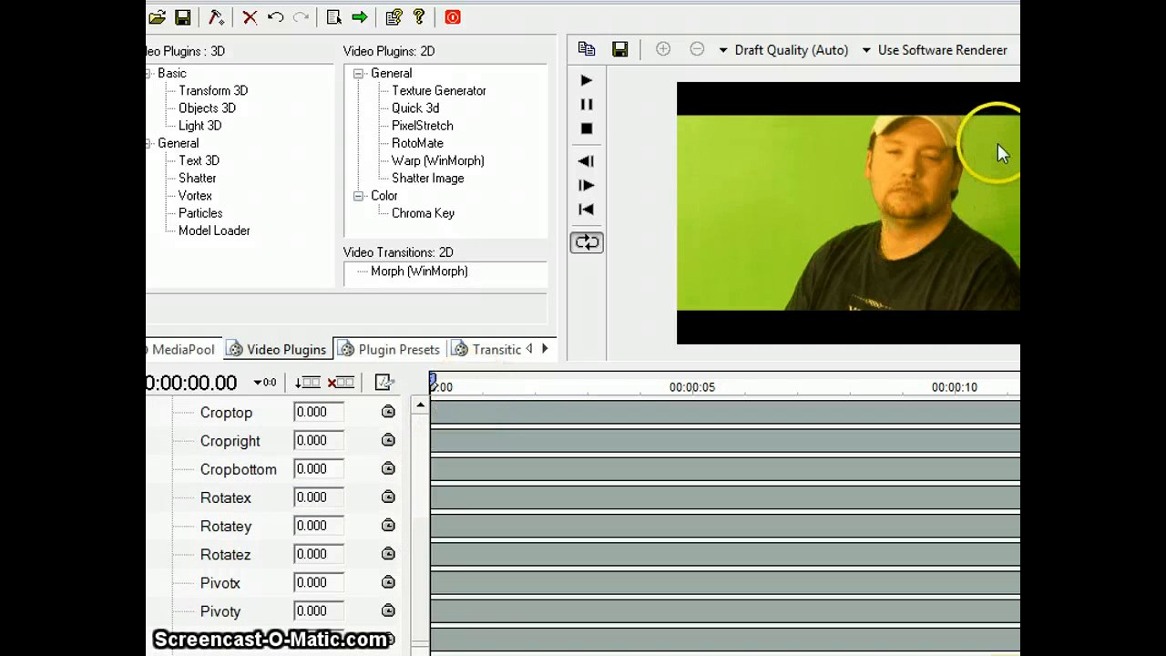
click(419, 403)
click(419, 403)
click(335, 438)
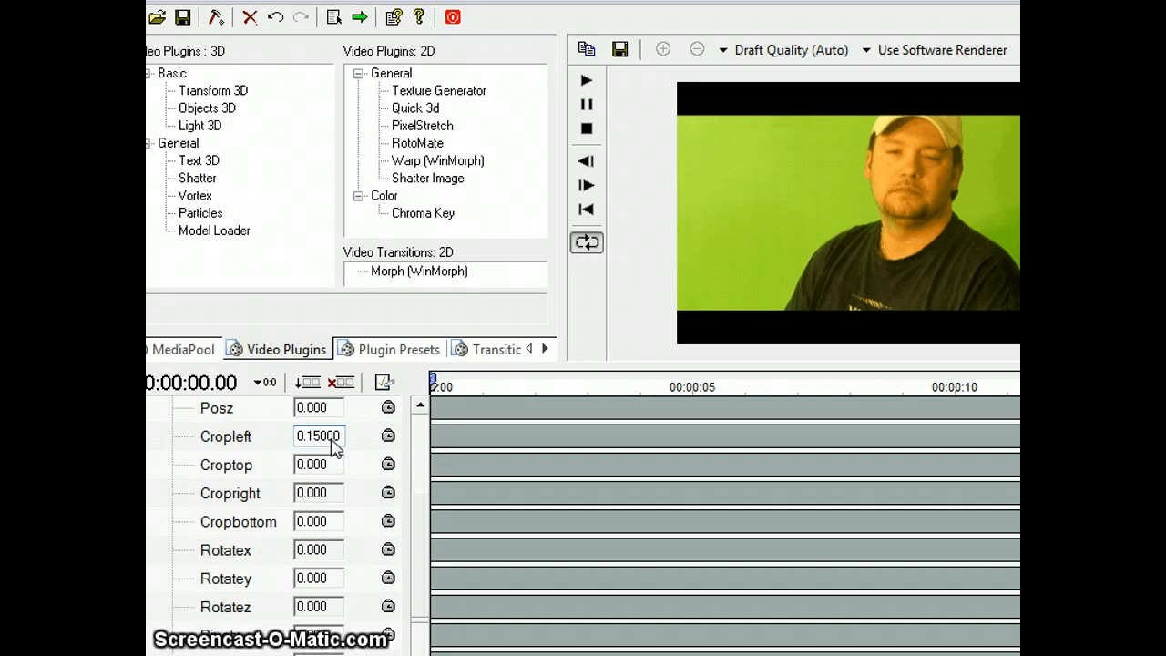
text(0.15)
key(Return)
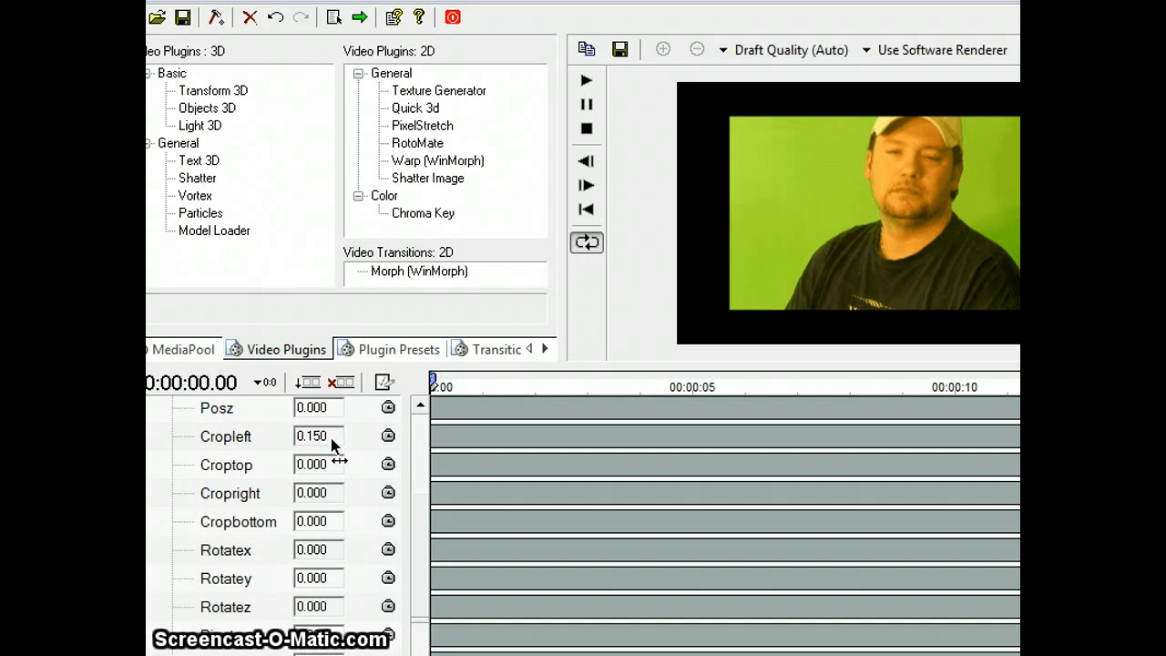
Step: Reset the Quick 3d Cropleft value to 0
click(331, 440)
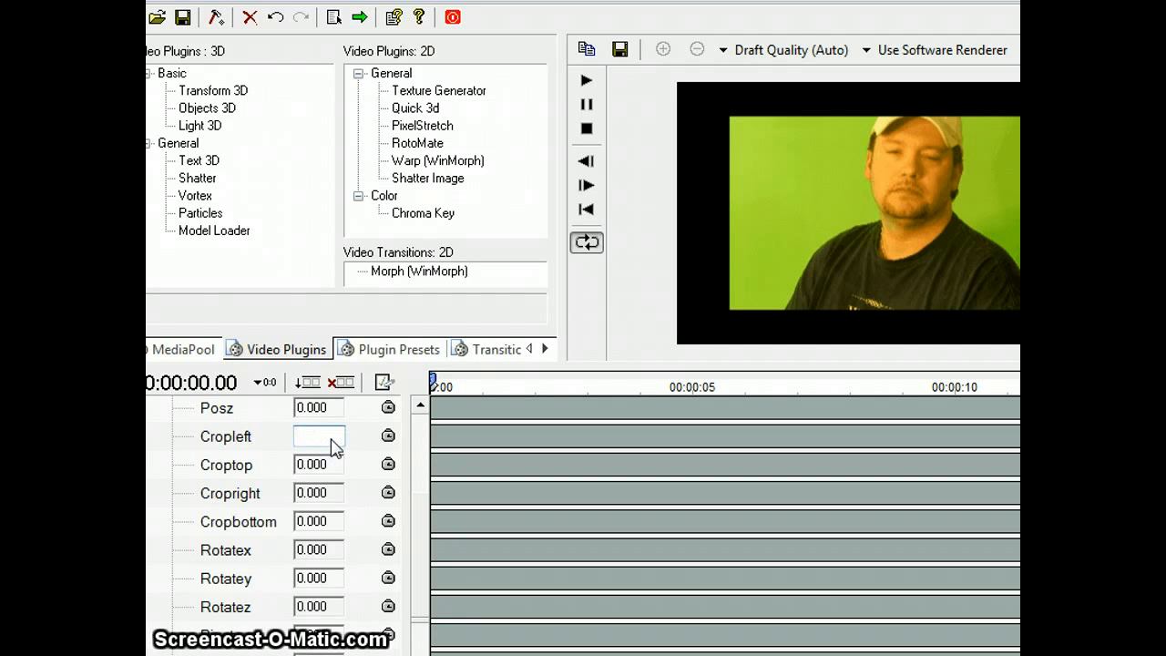
click(306, 464)
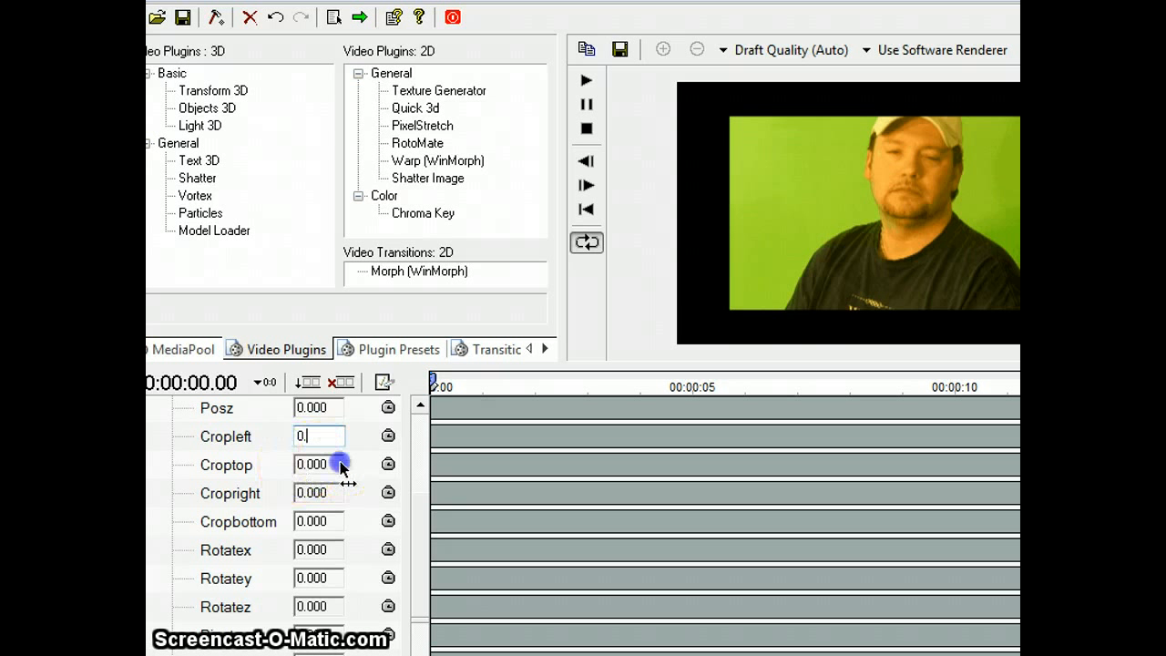
click(338, 463)
click(334, 439)
Step: Set the Quick 3d Cropright value to 0.150 to trim the footage's right edge
click(330, 493)
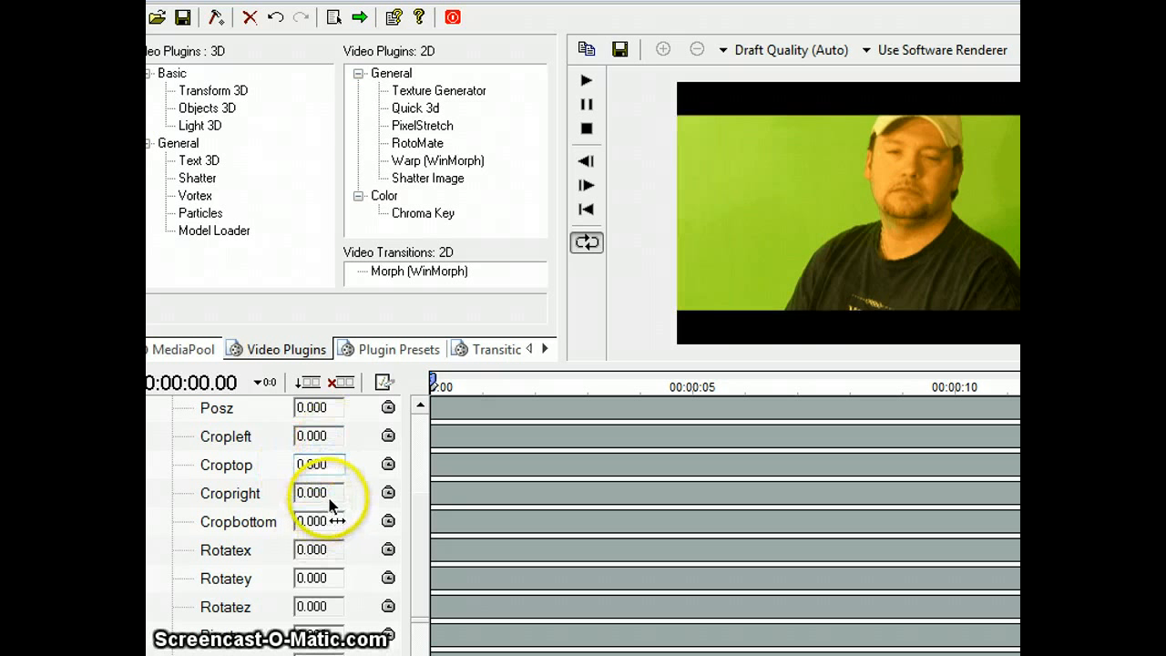
click(331, 495)
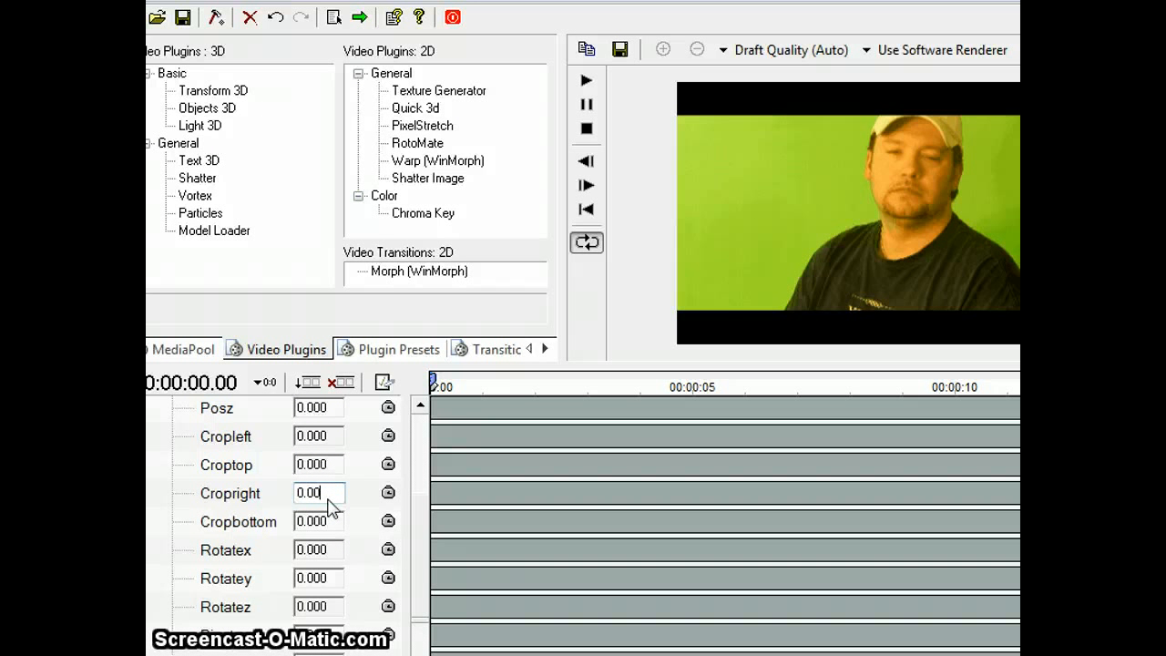
text(.150)
key(Return)
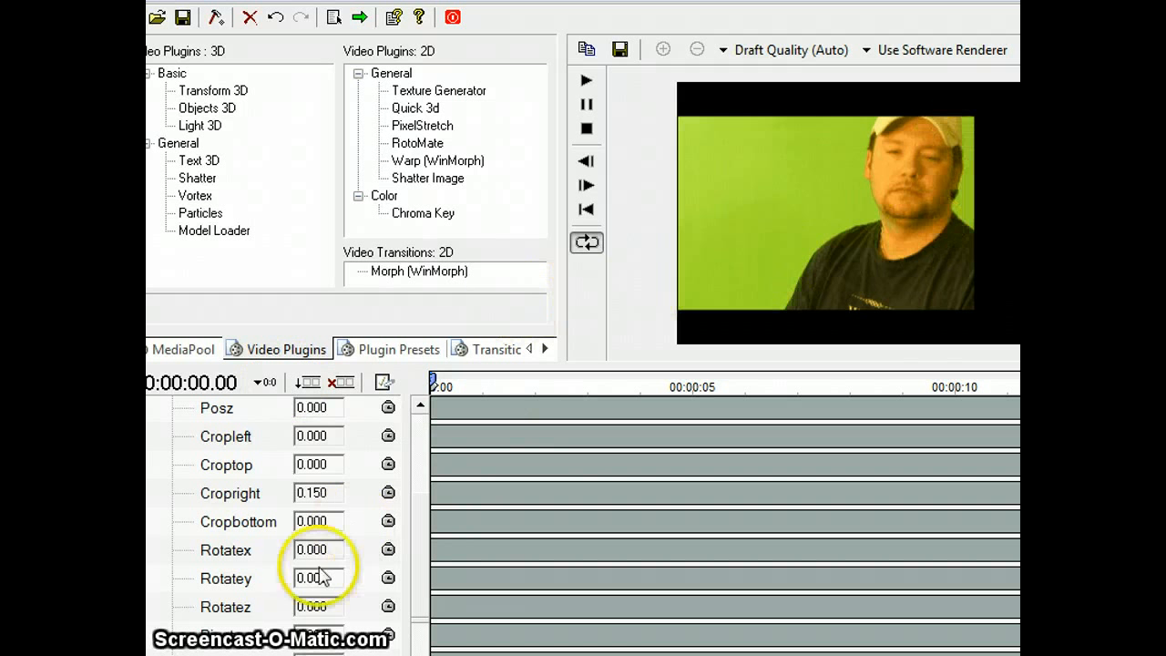
Step: Set the Quick 3d Cropleft value to 0.150 to trim the footage's left edge
click(332, 433)
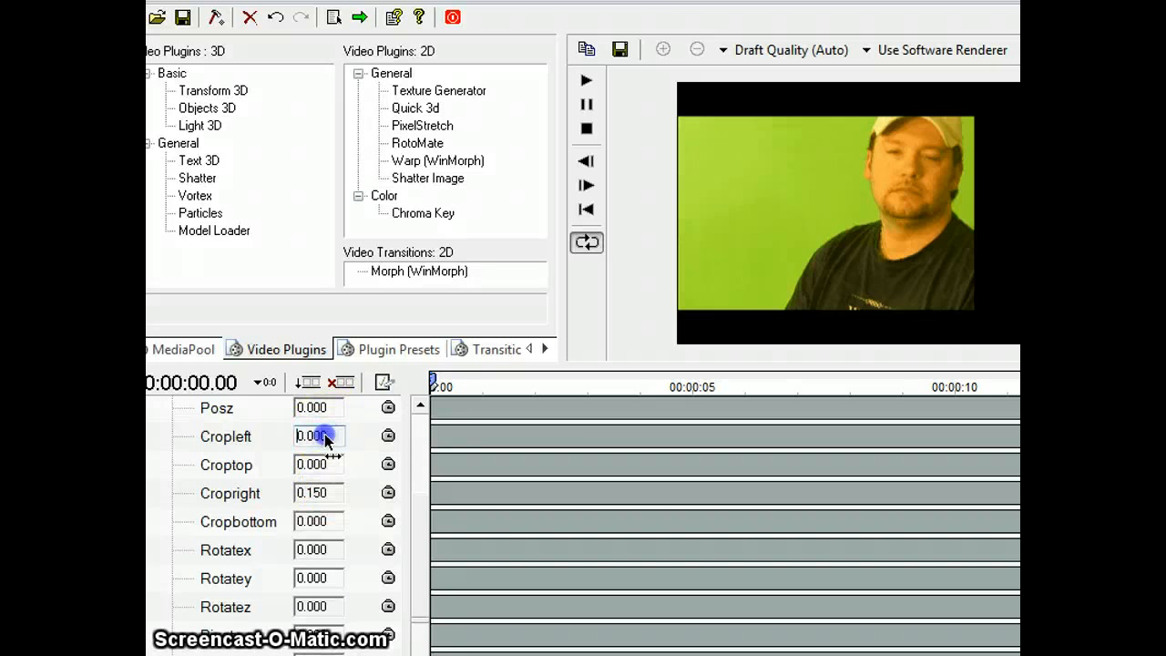
key(Delete)
key(Delete)
key(Delete)
key(Delete)
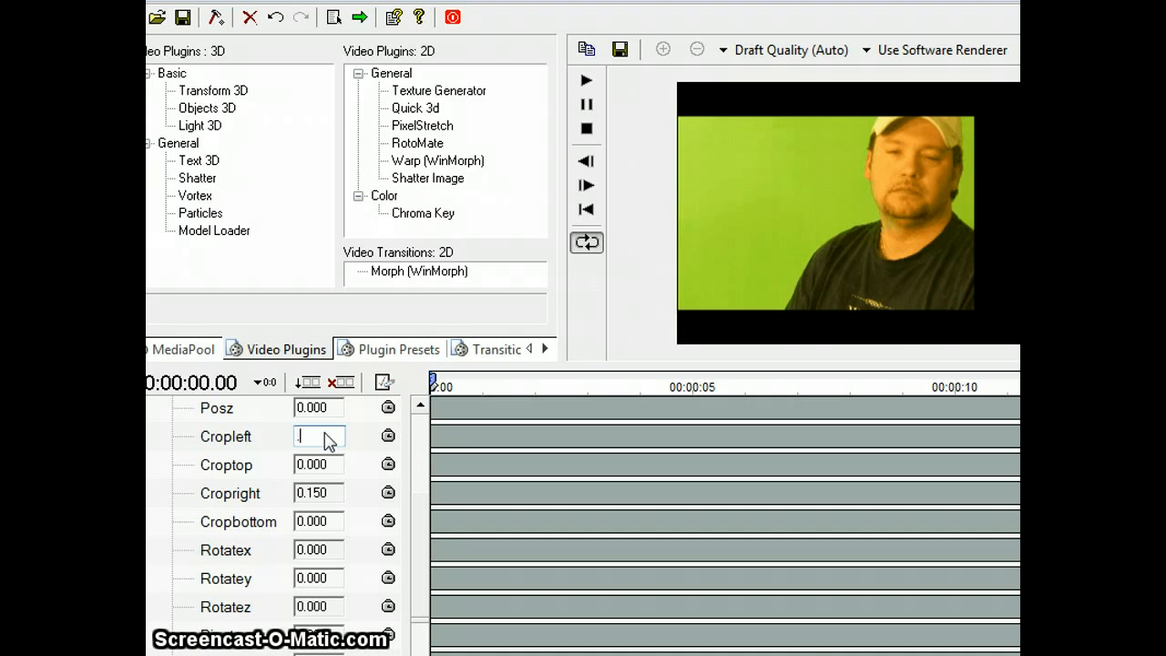
key(Return)
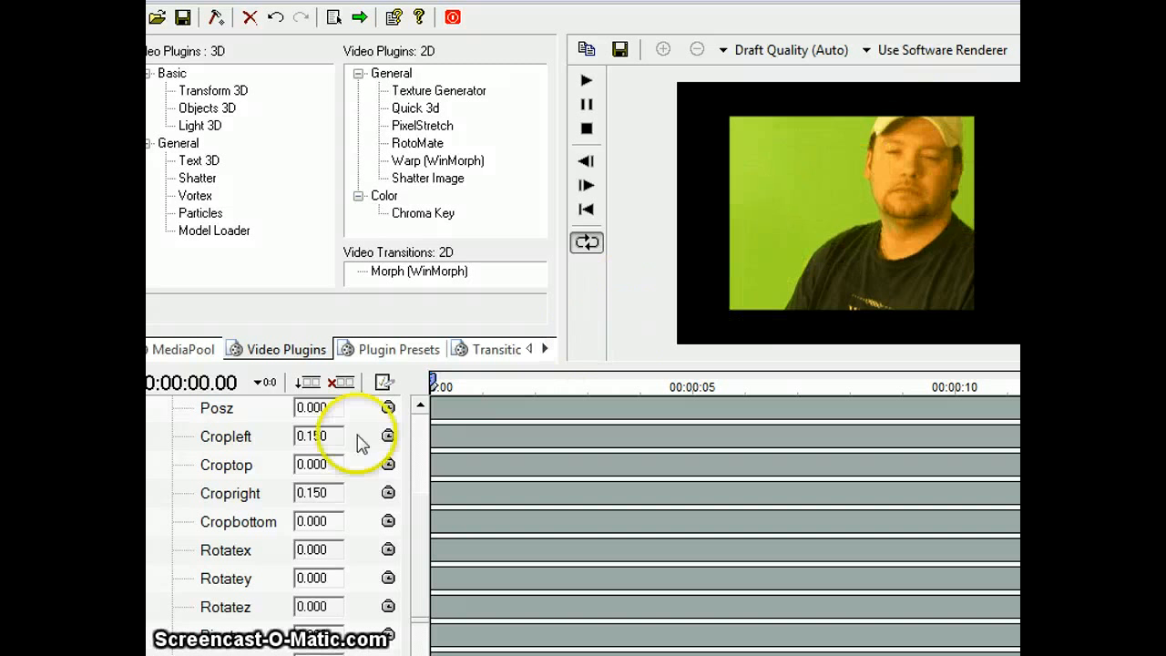
drag(415, 621, 416, 492)
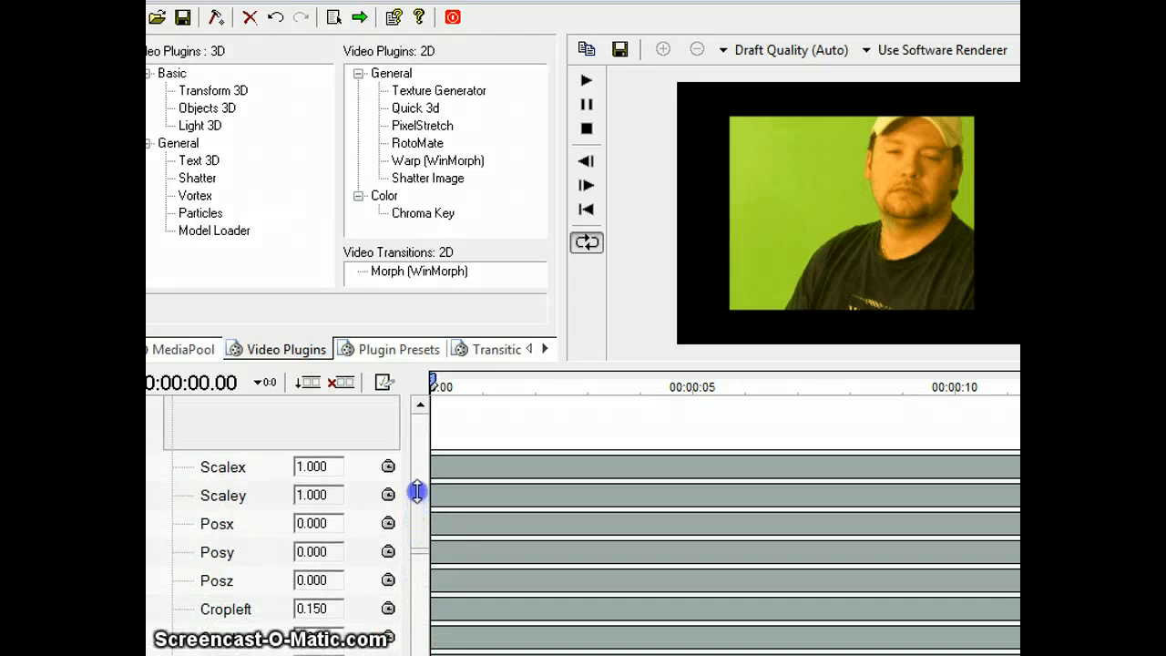
Step: Collapse the footage's Quick 3d settings and expand its Chroma Key settings, including Color and Tolerance
click(419, 407)
click(419, 406)
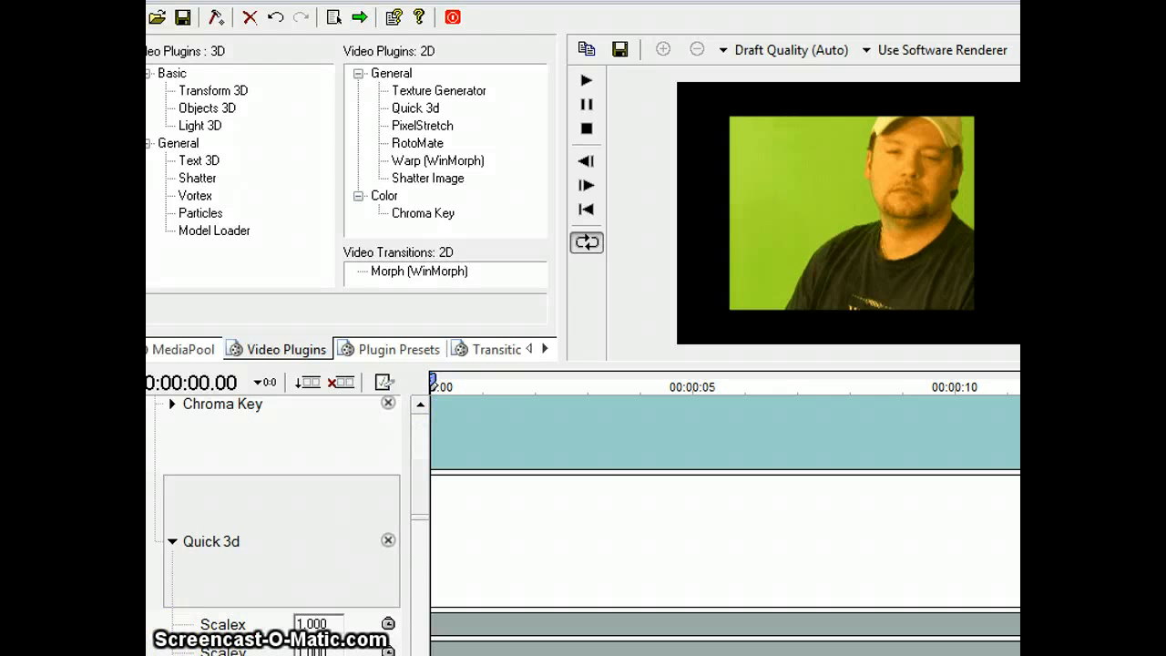
click(172, 541)
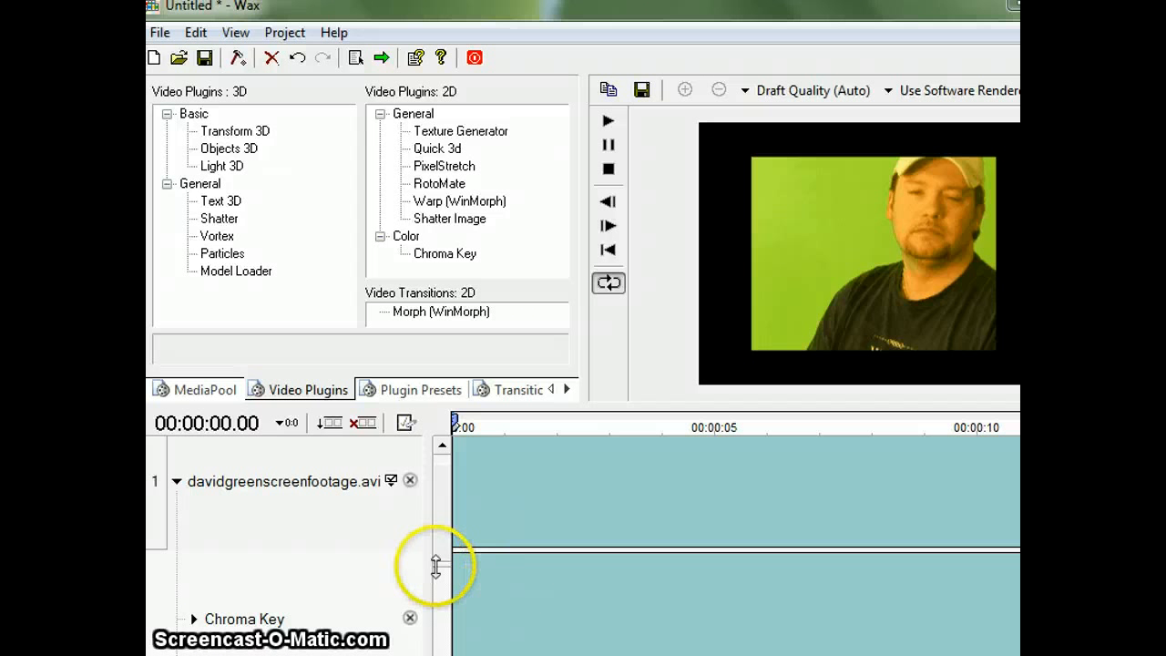
drag(440, 566, 440, 577)
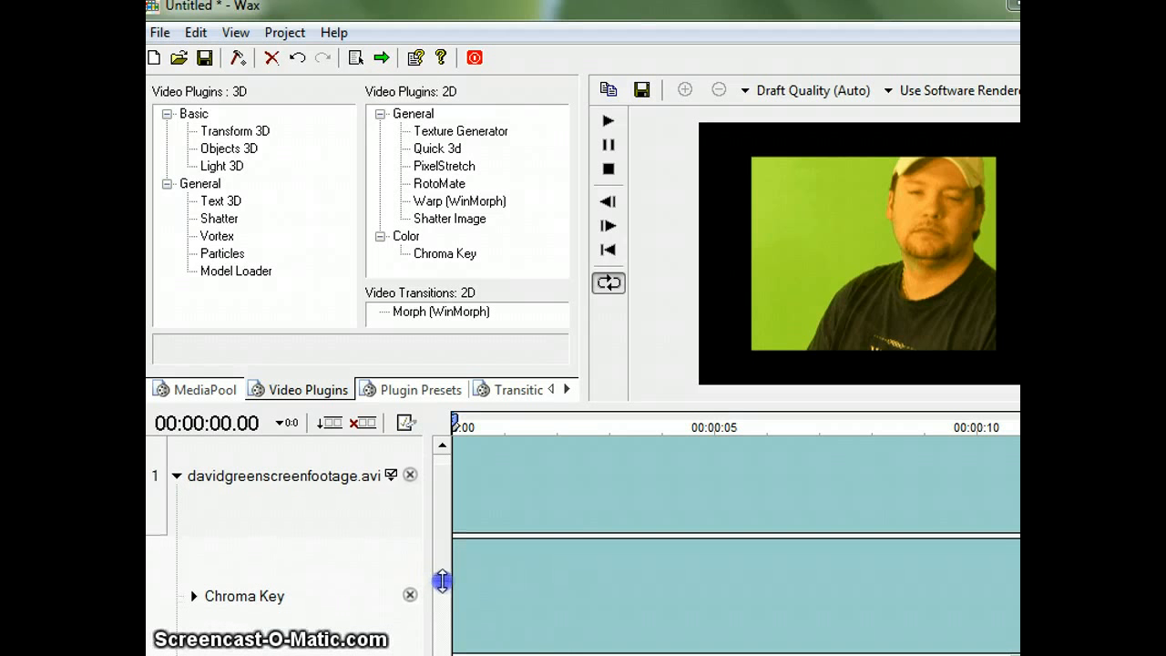
click(195, 597)
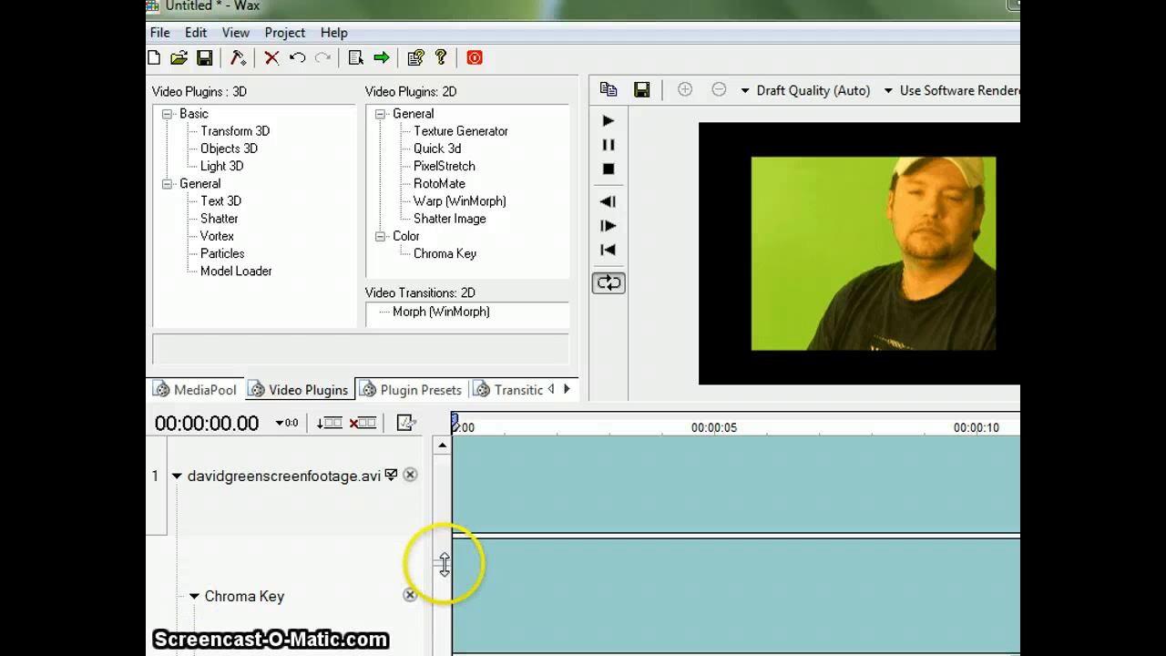
drag(443, 565, 455, 620)
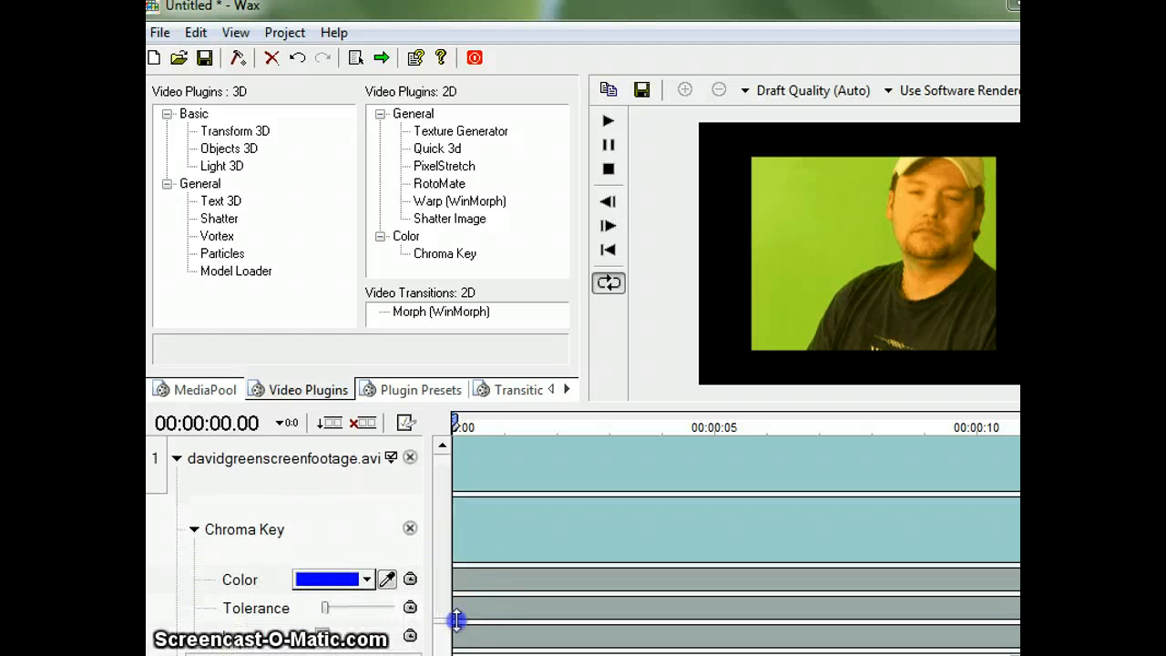
Step: Try the dark shirt as the Chroma Key color, sampled from the preview, and undo the last change
click(387, 580)
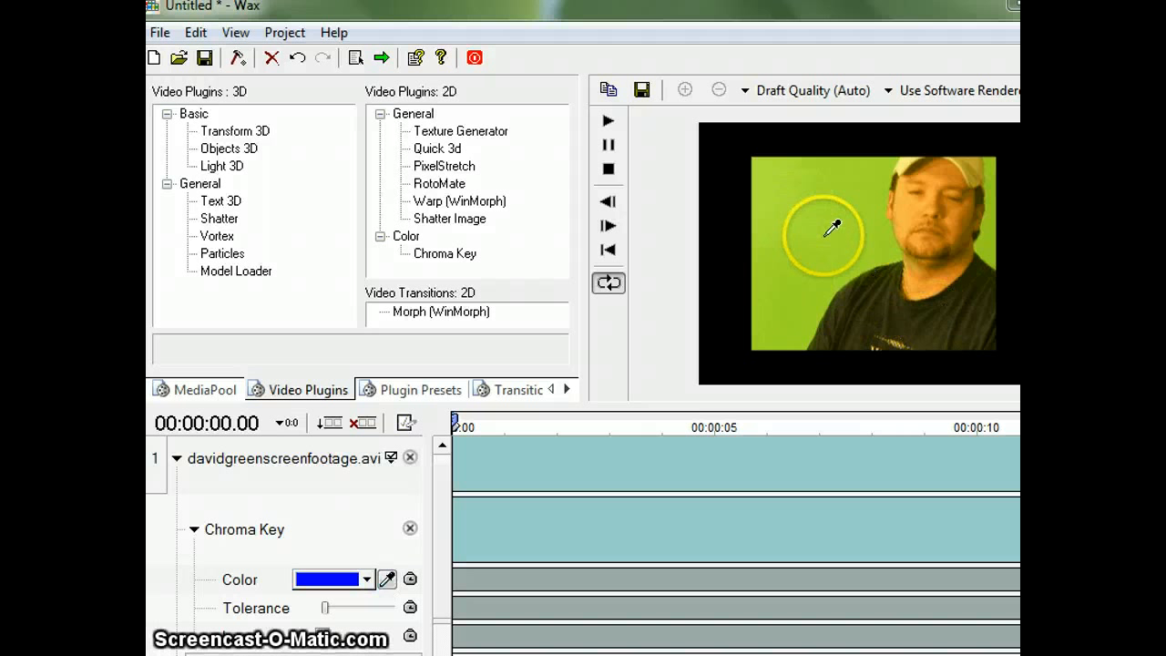
click(882, 286)
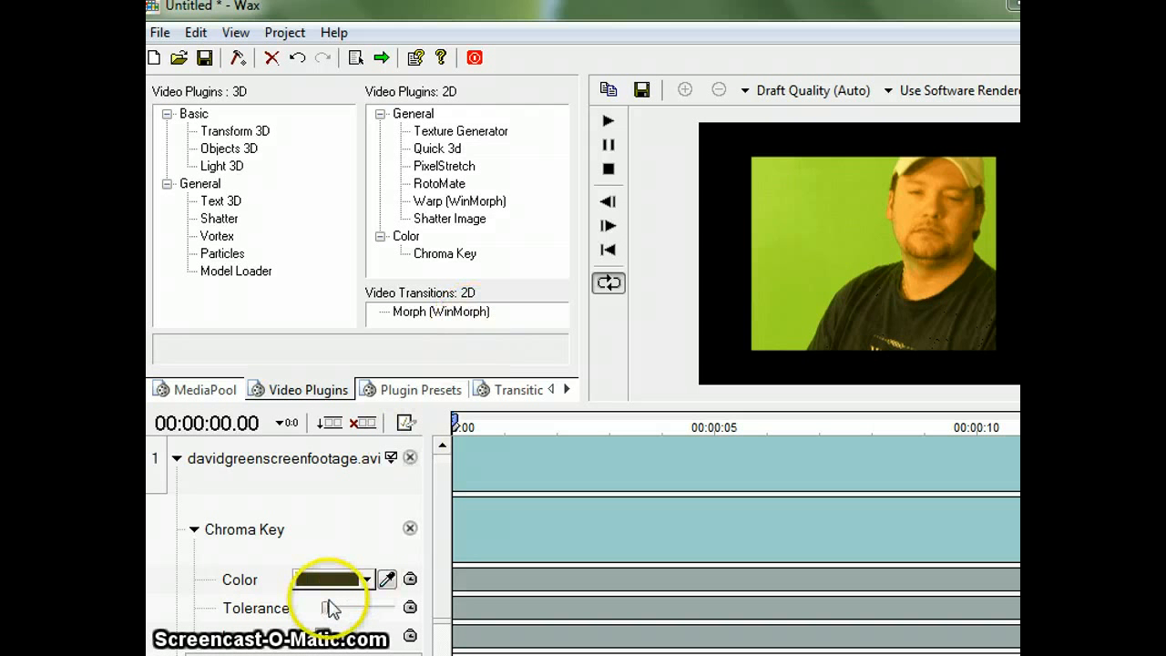
mouse_move(325, 607)
mouse_down()
mouse_move(341, 608)
mouse_move(326, 608)
mouse_up()
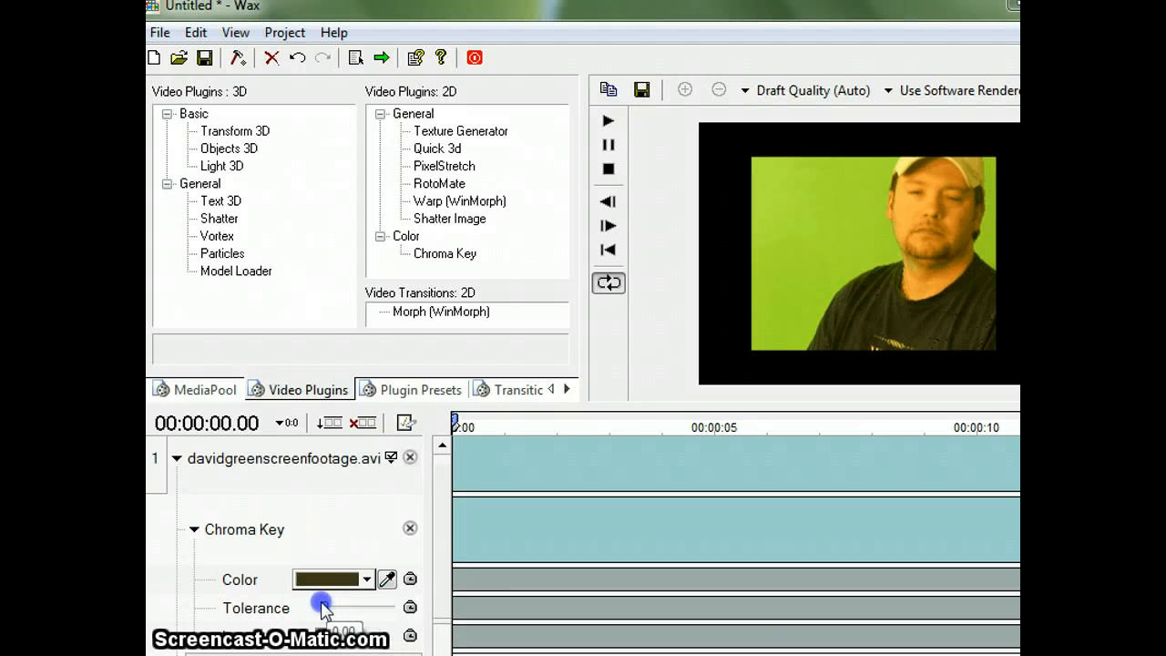
click(297, 60)
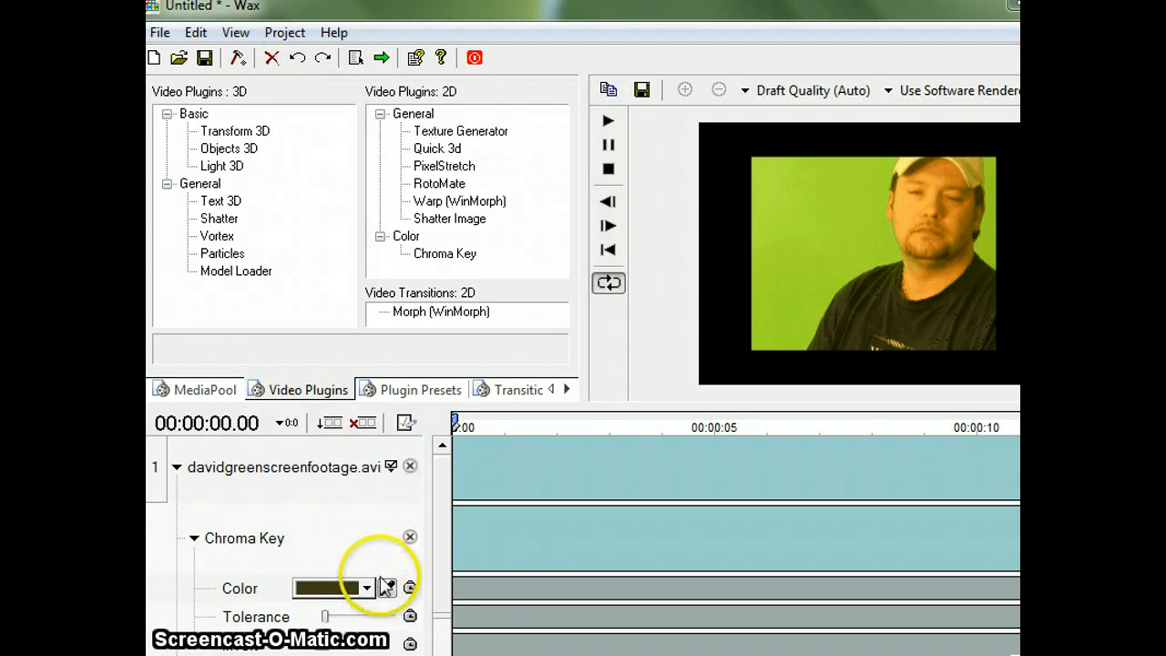
Step: Sample the green background in the preview as the Chroma Key color and raise Tolerance slightly to remove the background
click(387, 586)
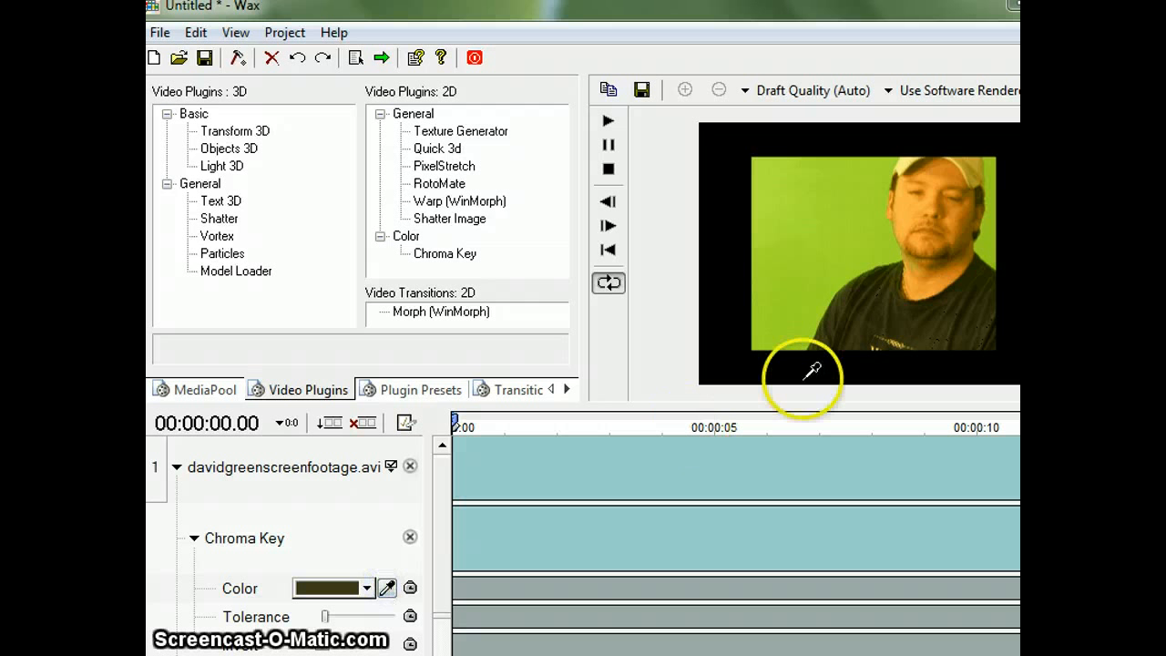
click(852, 244)
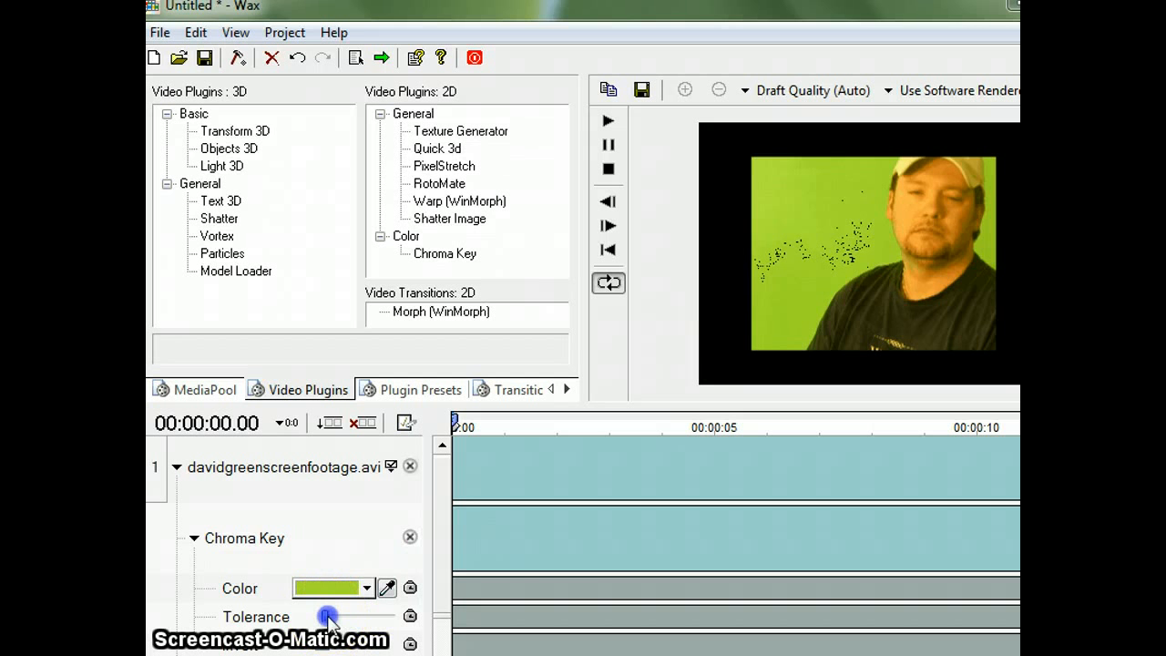
drag(328, 619, 335, 621)
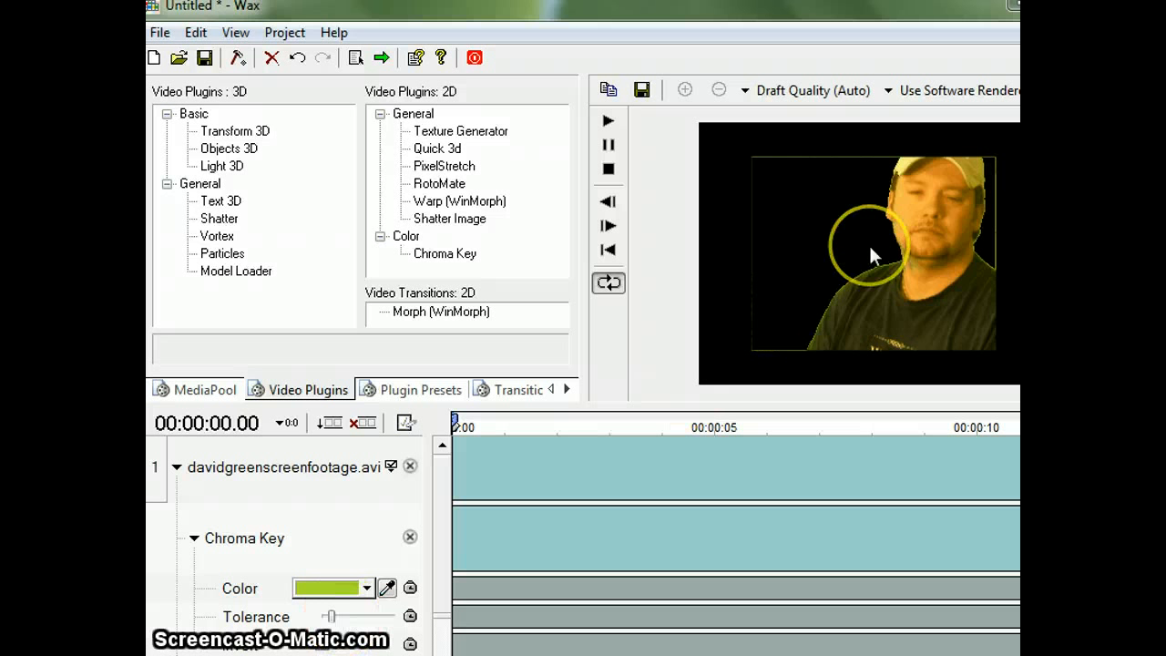
Step: Try the Chroma Key Invert option and switch it back off
click(331, 644)
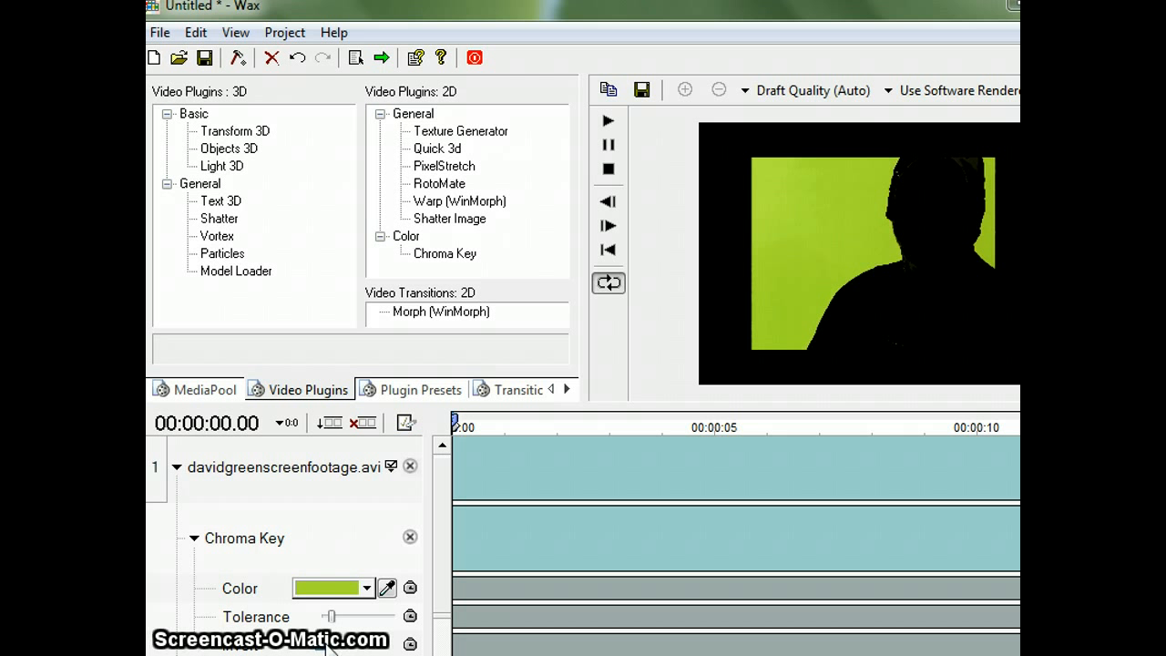
click(330, 644)
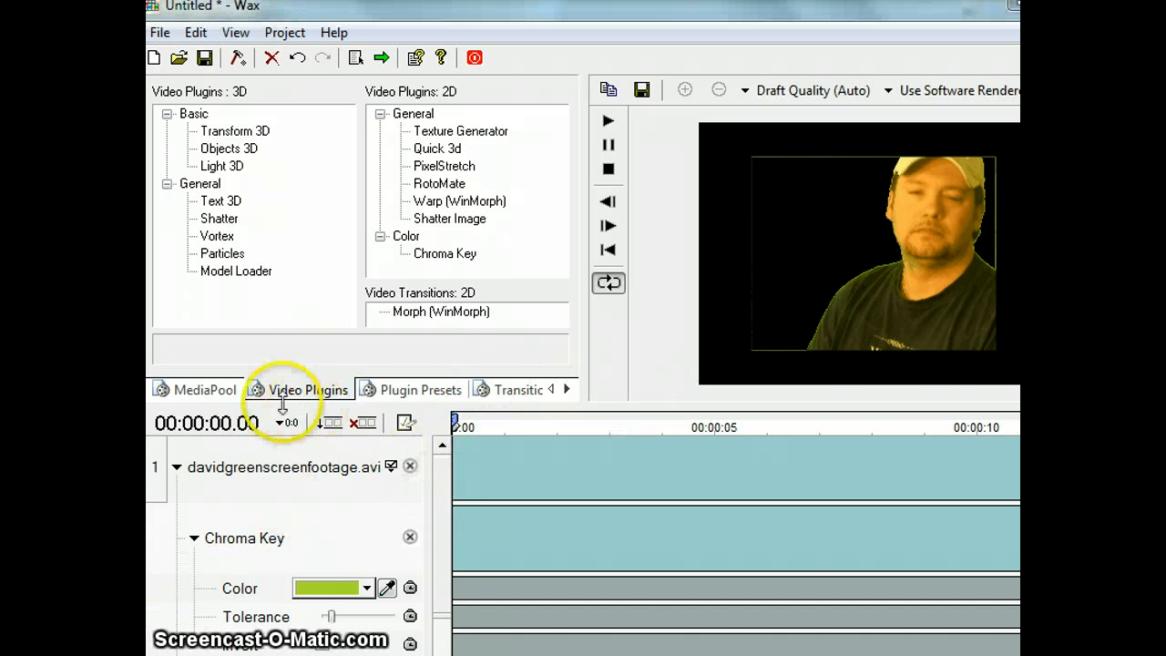
Step: Add the image DSCN0438 from the LME 737 folder to the project's media pool
click(205, 389)
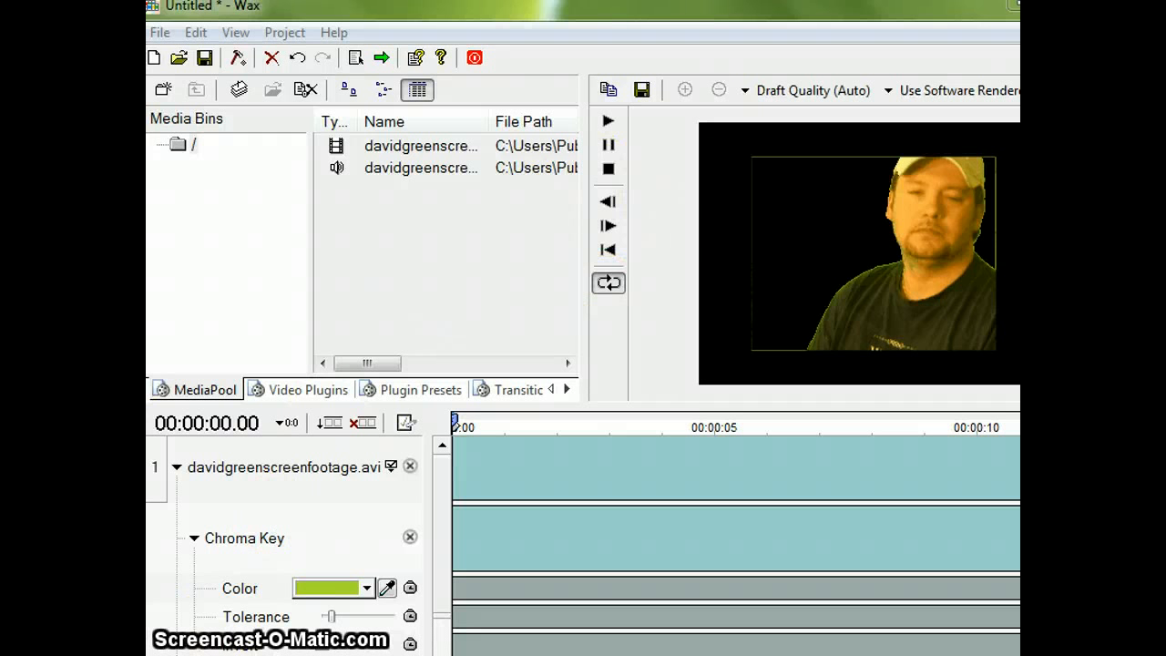
mouse_move(279, 655)
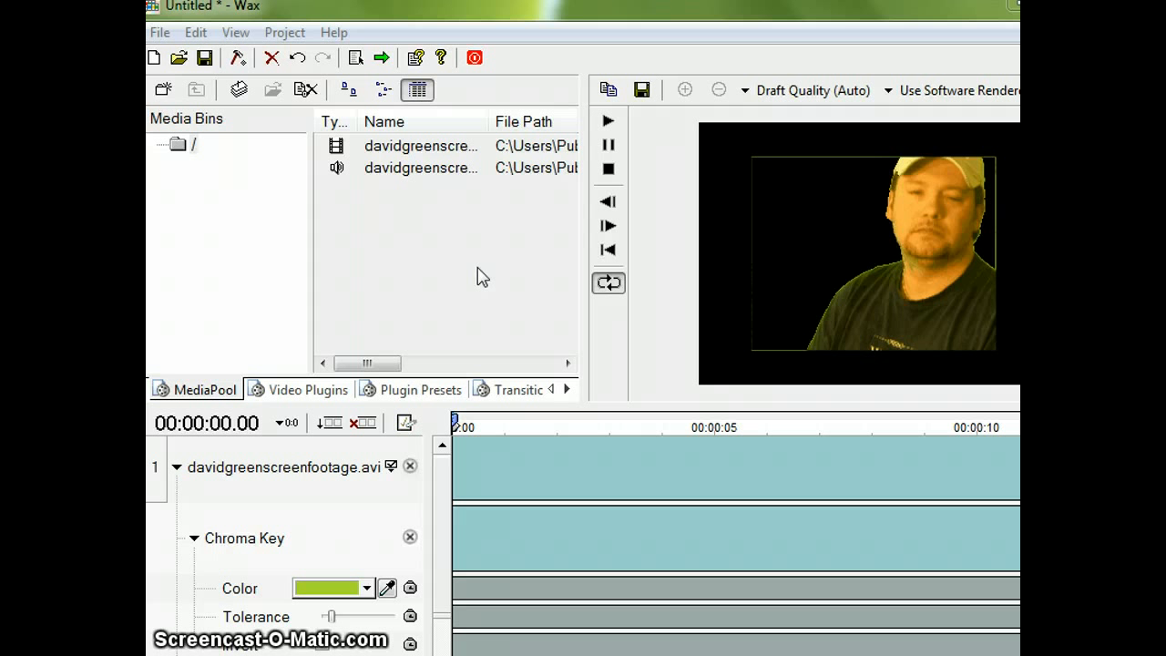
click(293, 33)
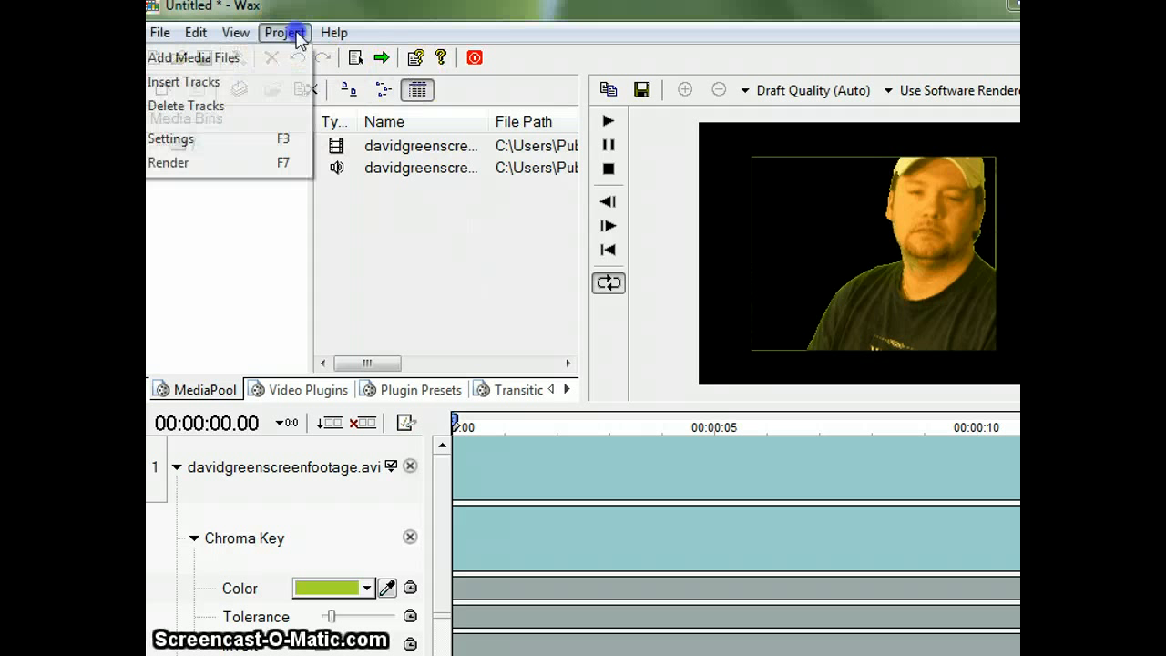
click(259, 64)
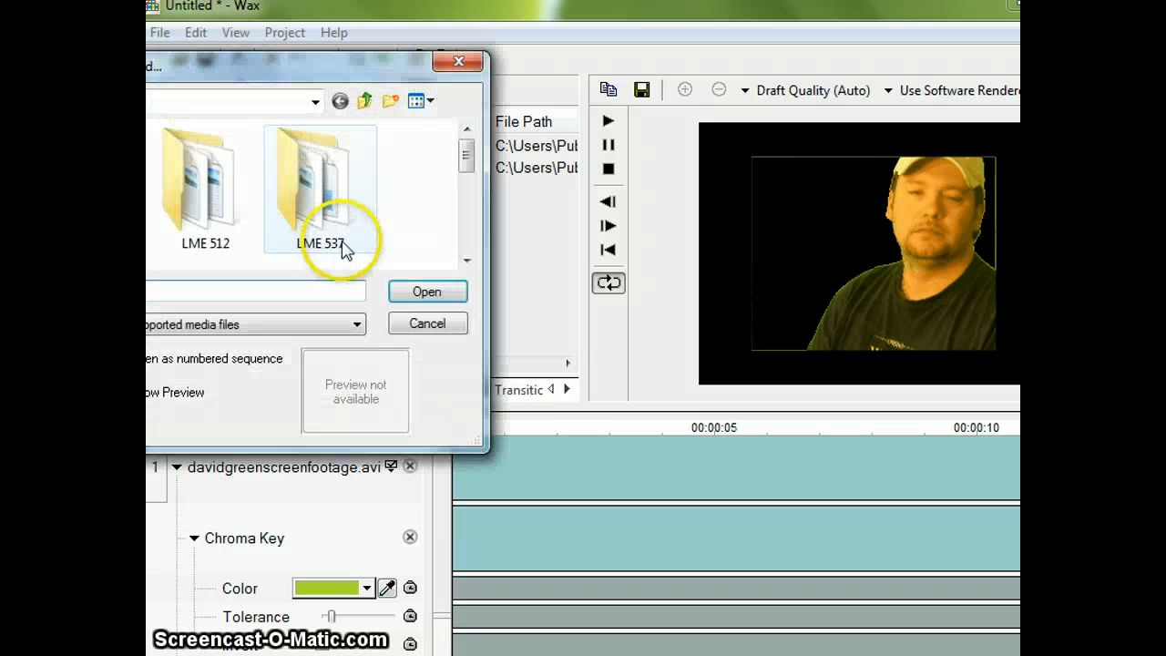
drag(464, 150, 465, 208)
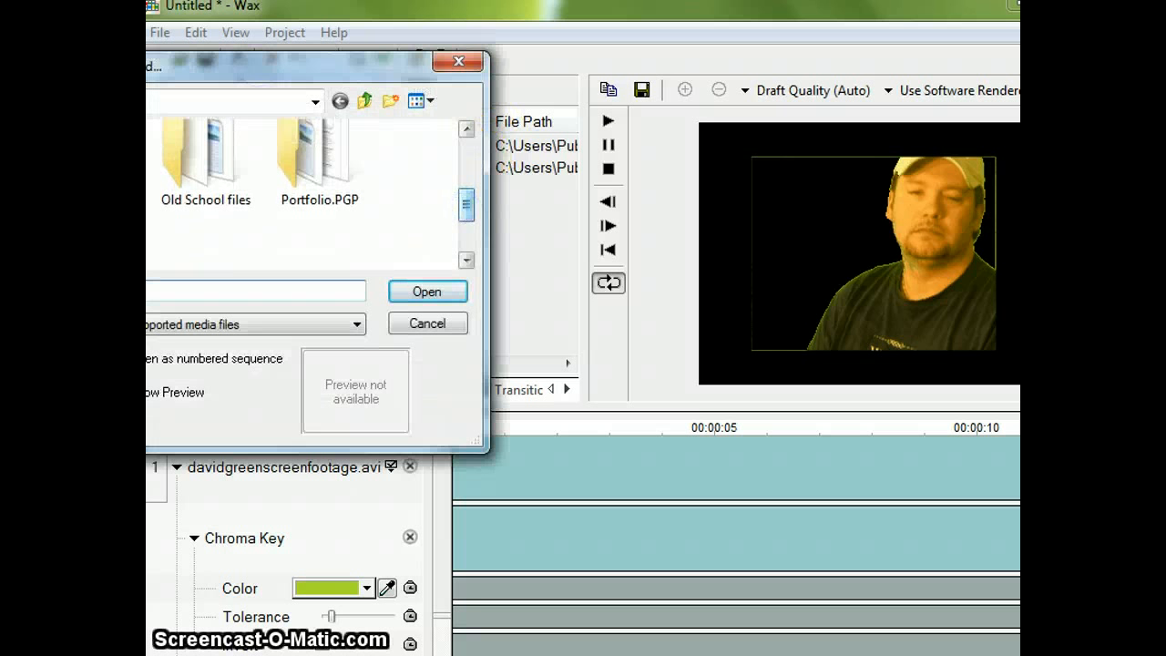
double_click(92, 163)
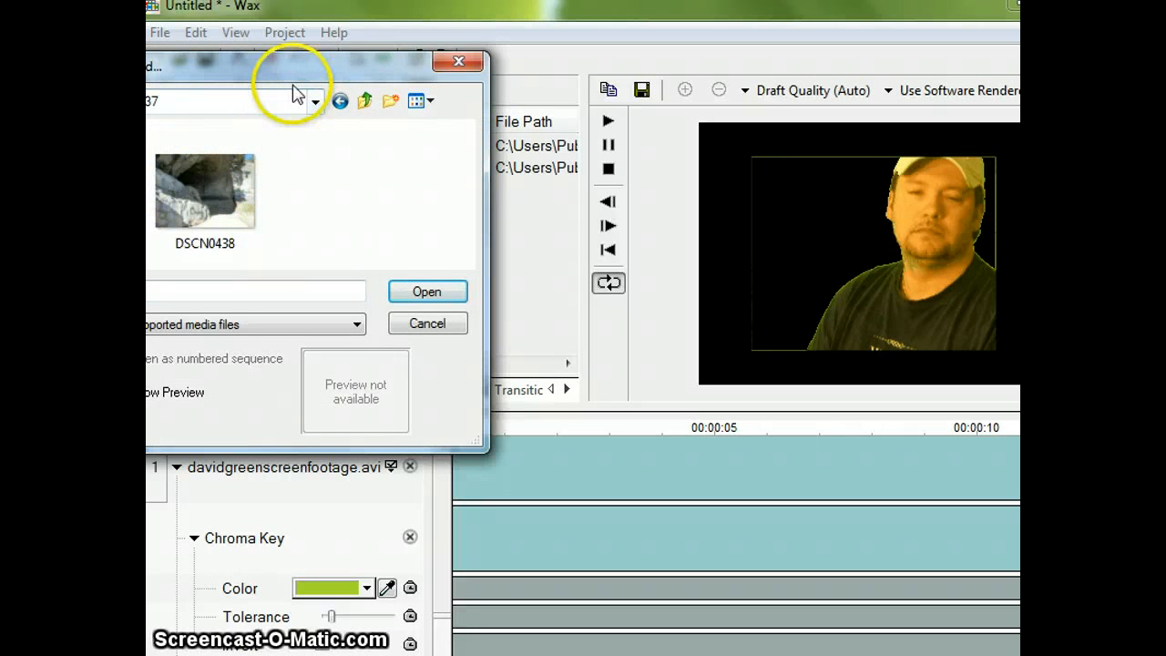
drag(301, 67, 397, 66)
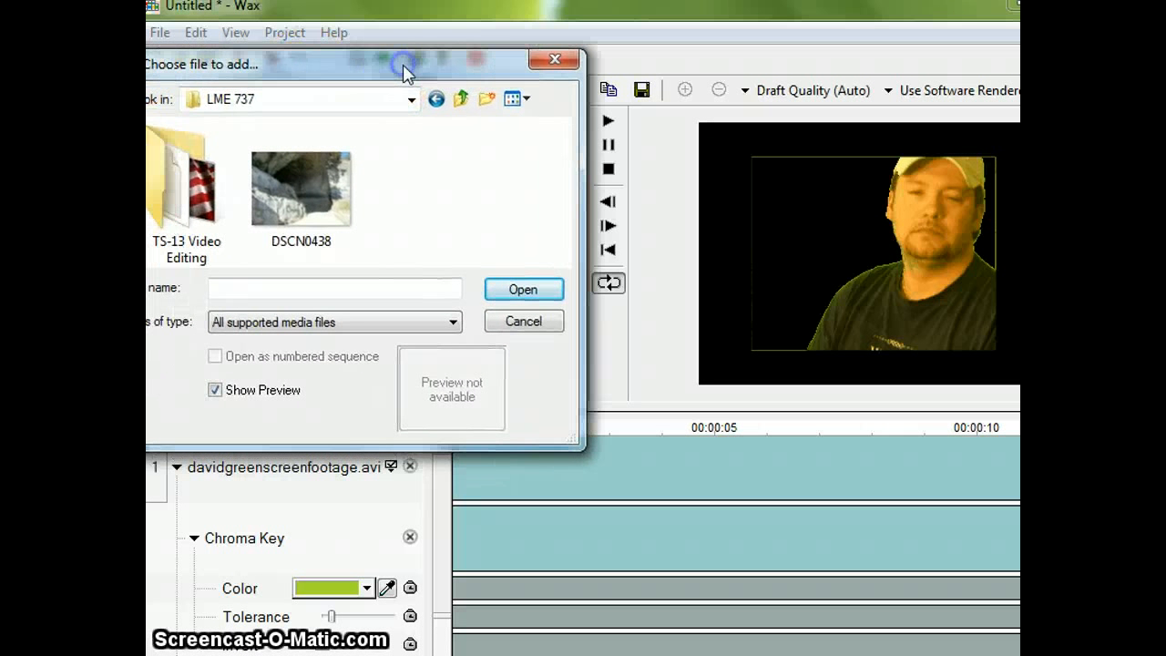
click(336, 182)
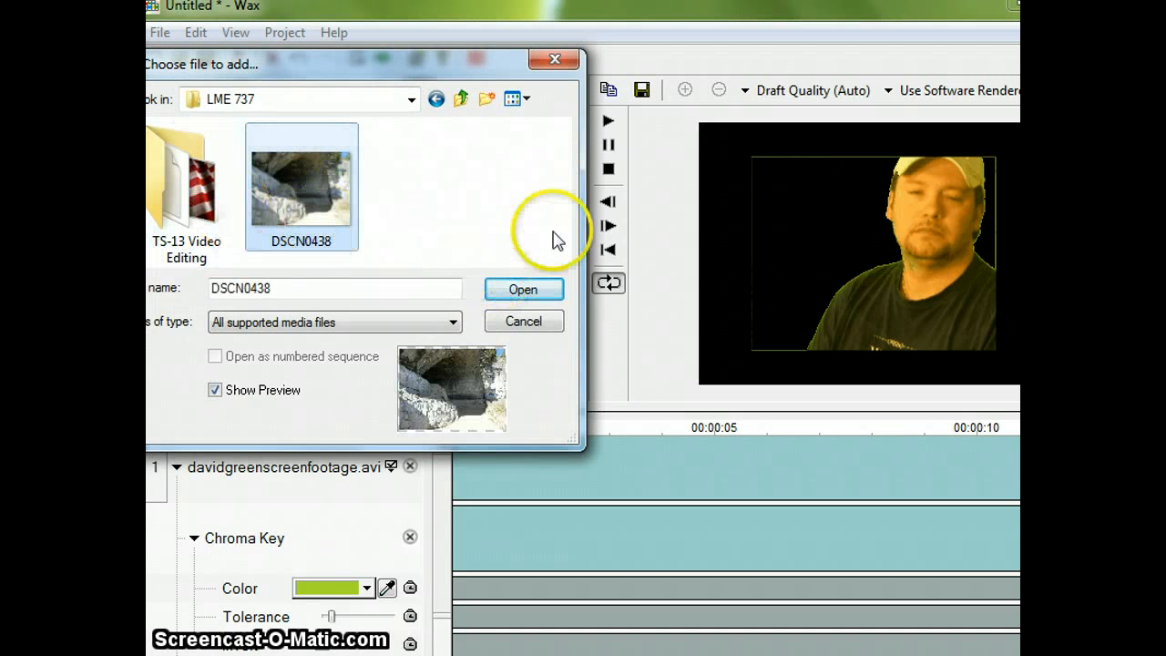
click(535, 288)
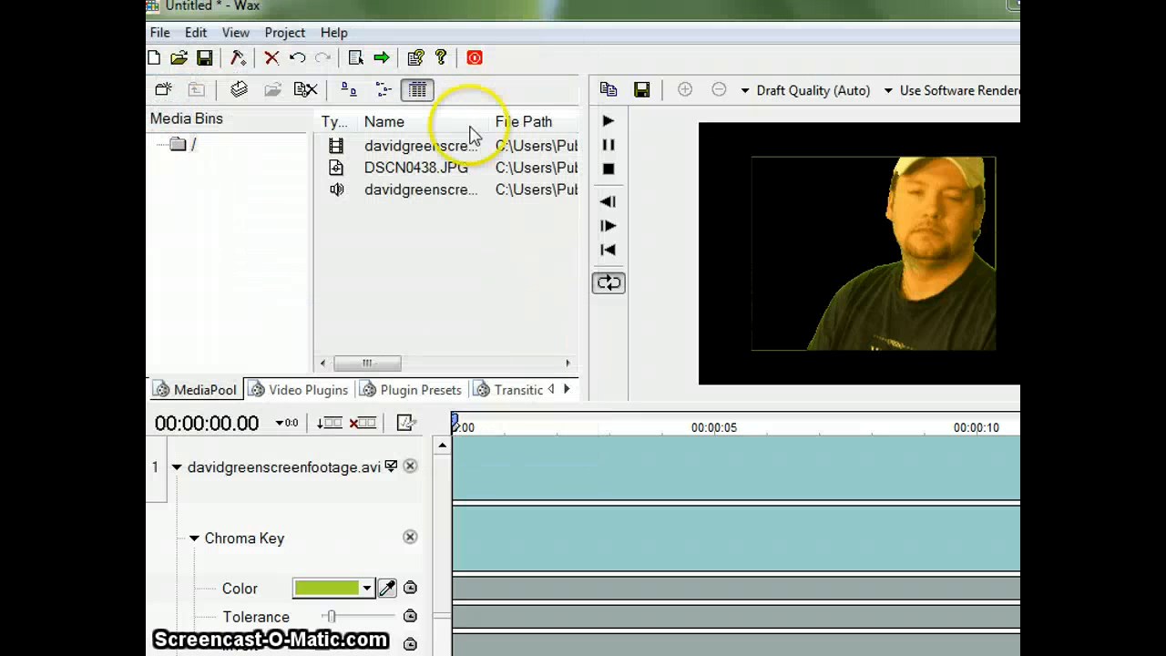
Step: Add the image fantasy_2 from the TS-13 Video Editing folder to the project's media pool
click(282, 33)
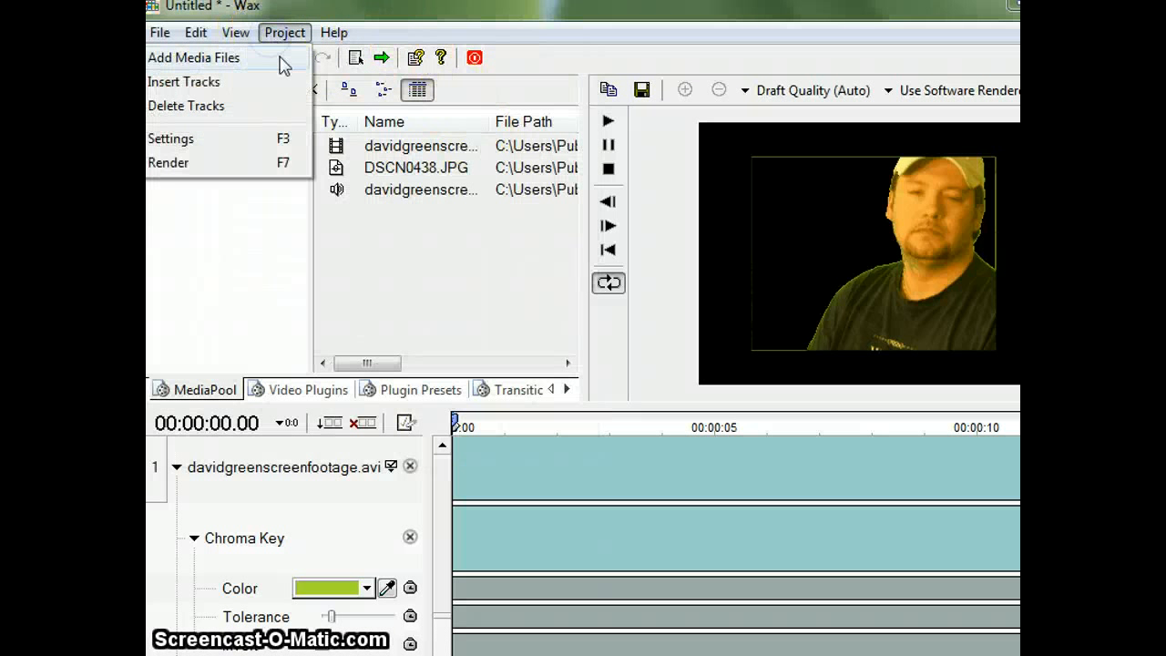
click(193, 57)
double_click(200, 180)
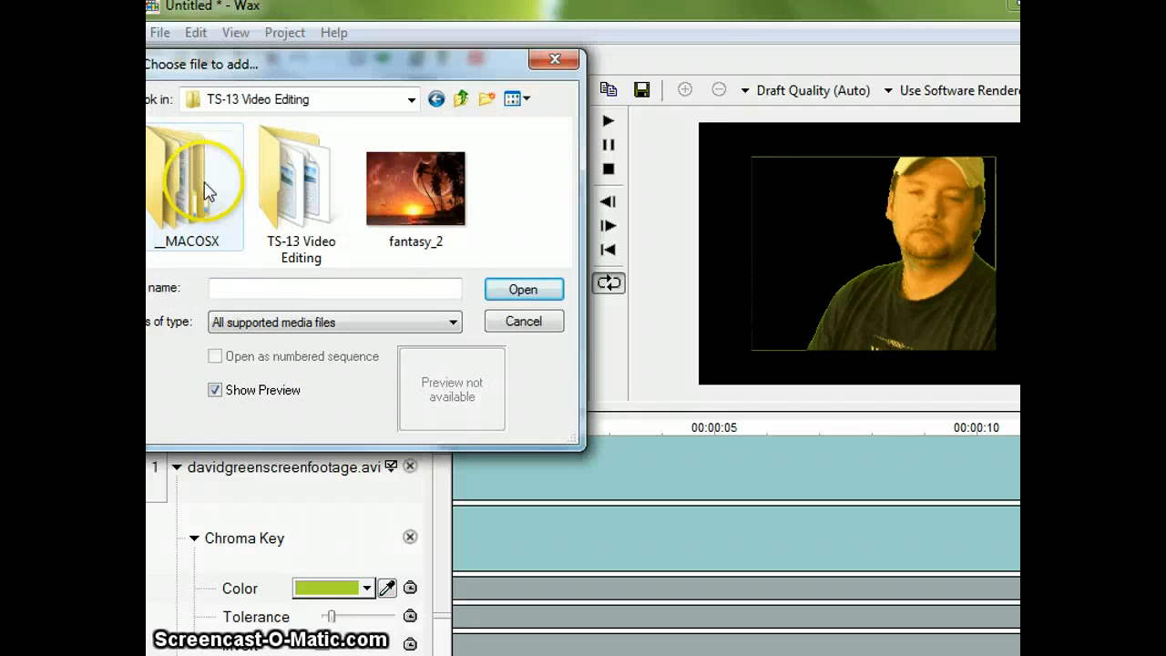
click(460, 171)
click(534, 288)
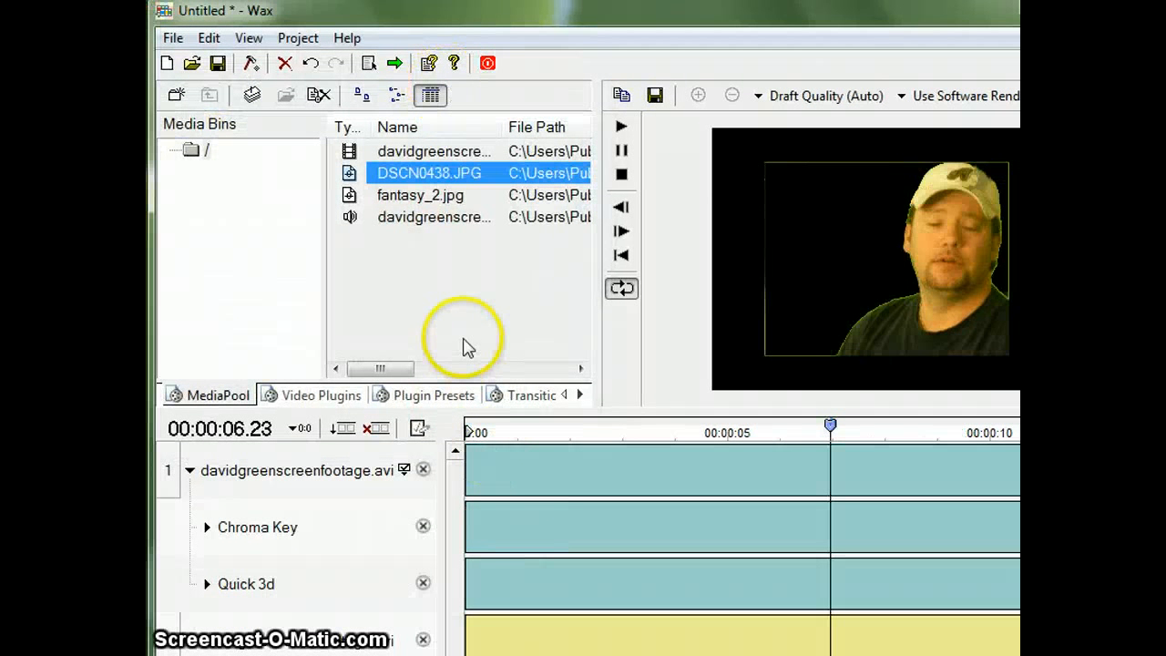
Step: Place DSCN0438.JPG on track 3 and fantasy_2.jpg on track 4 at the start of the timeline
click(620, 287)
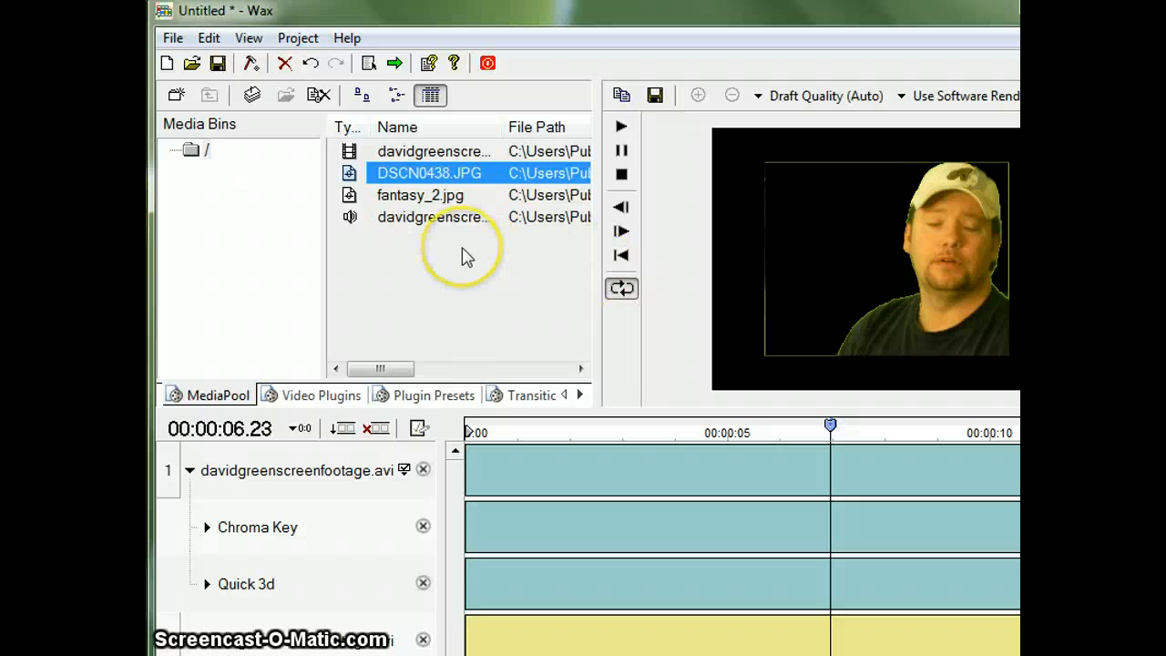
click(446, 178)
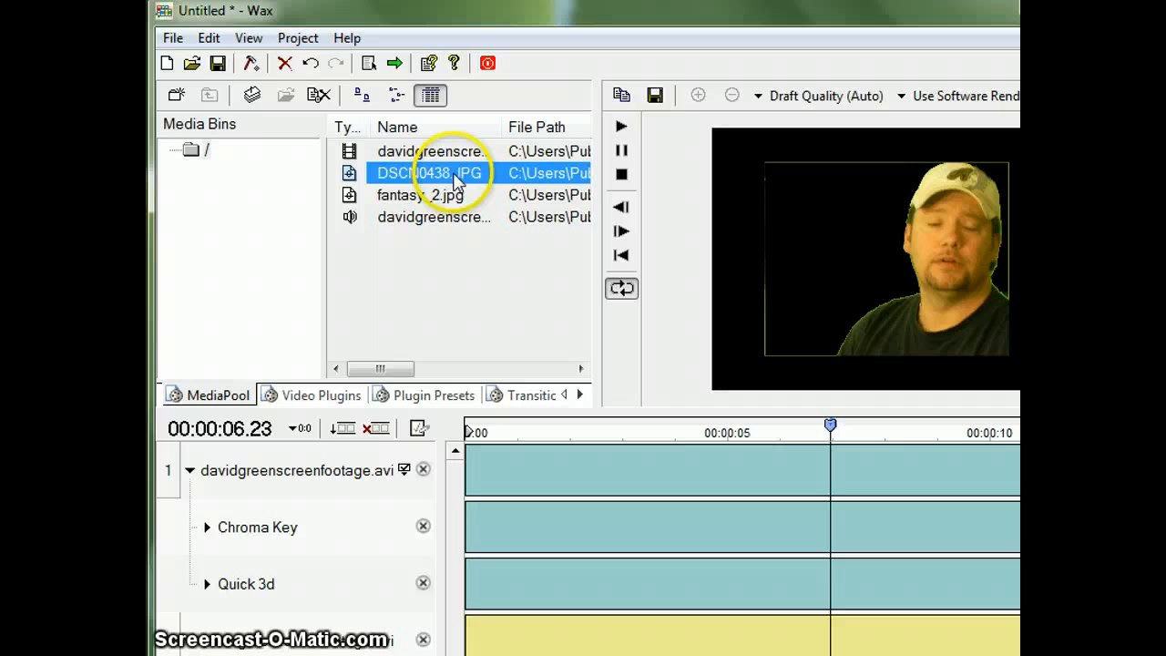
drag(455, 178, 471, 651)
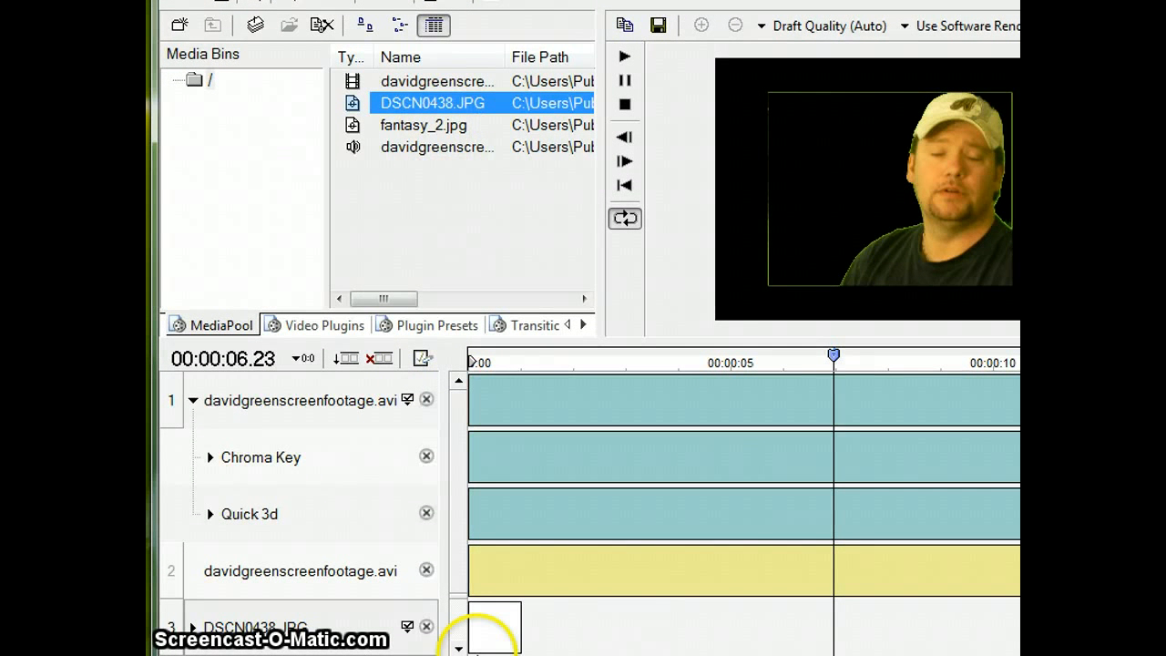
click(458, 649)
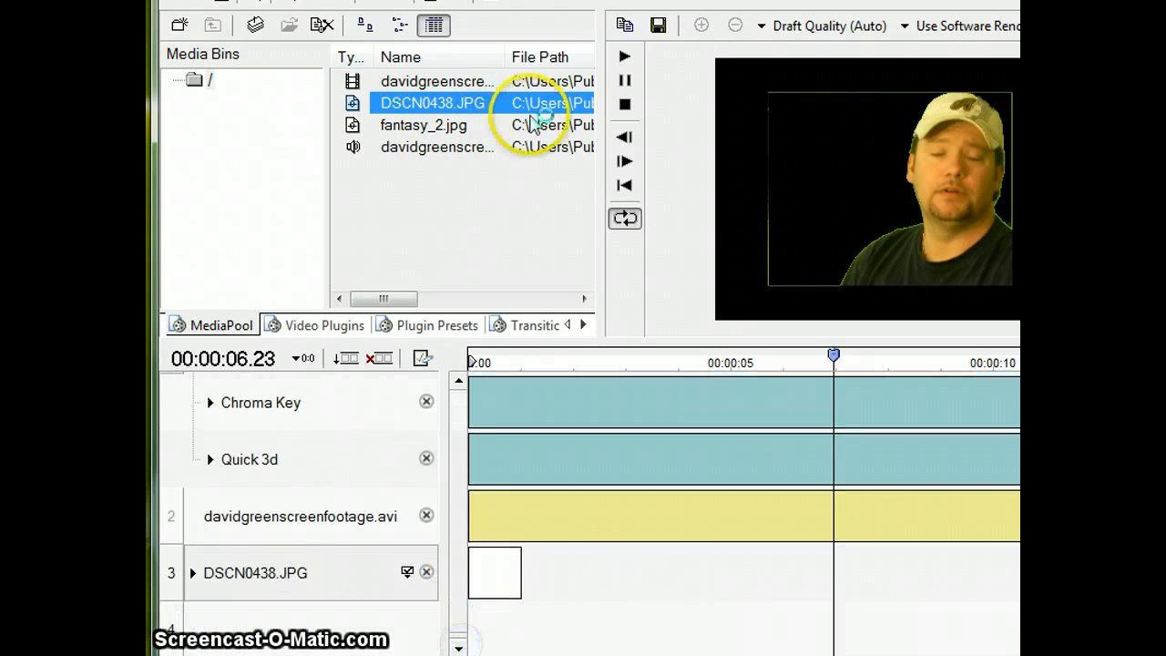
drag(468, 122, 236, 624)
Step: Preview early frames with the cave background and extend the DSCN0438.JPG clip on track 3 to about 11 seconds
click(504, 569)
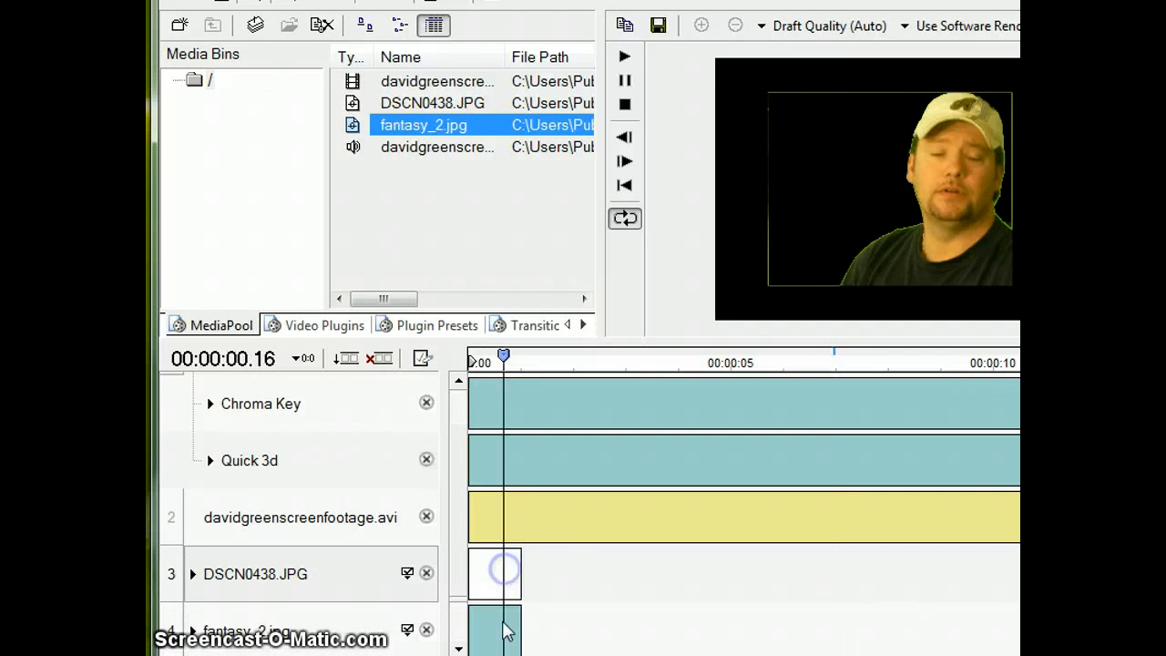
click(482, 569)
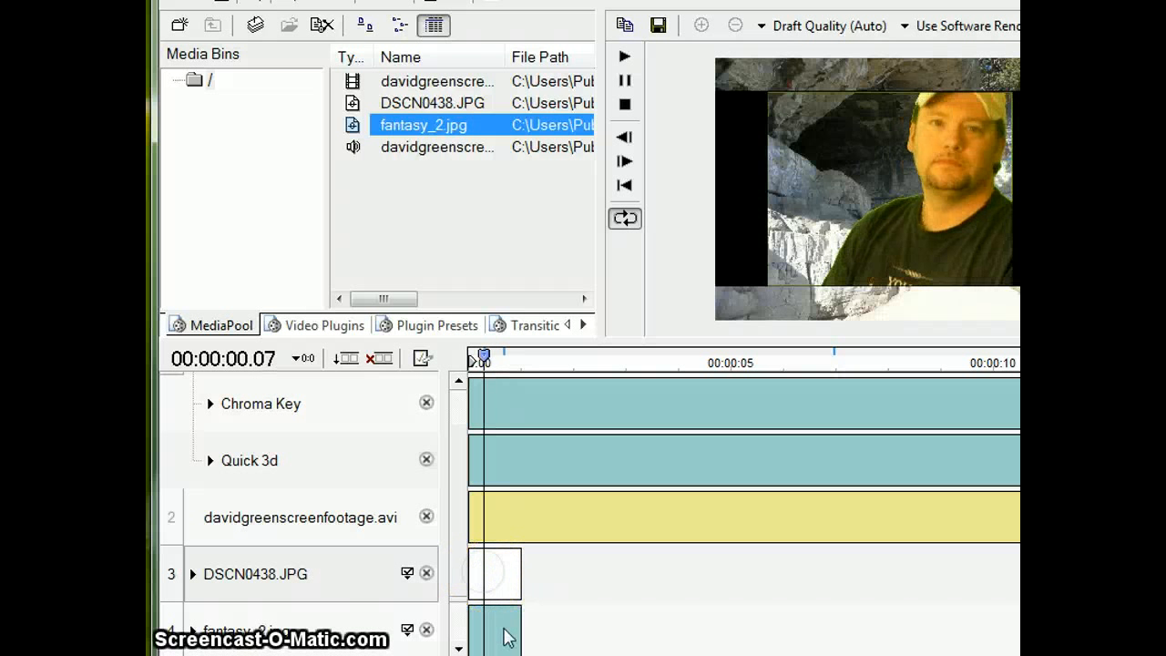
click(515, 569)
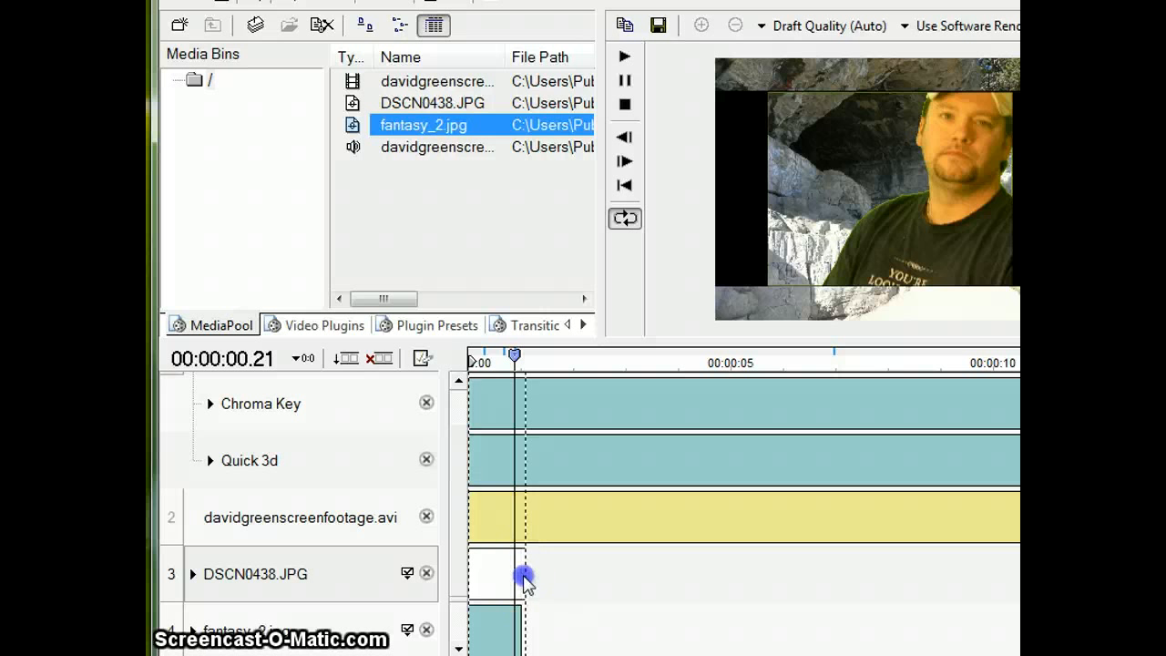
drag(524, 577, 1019, 588)
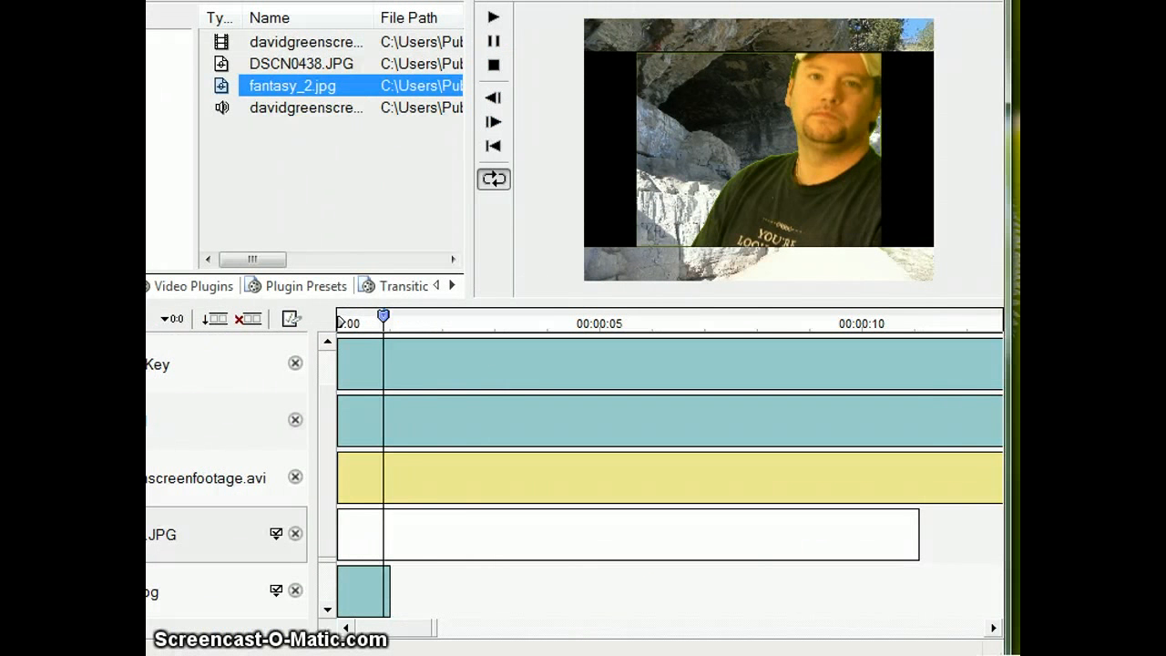
Step: Move the fantasy_2.jpg clip on track 4 to start at about 11 seconds, where the DSCN0438.JPG clip ends
drag(372, 585, 995, 632)
click(996, 628)
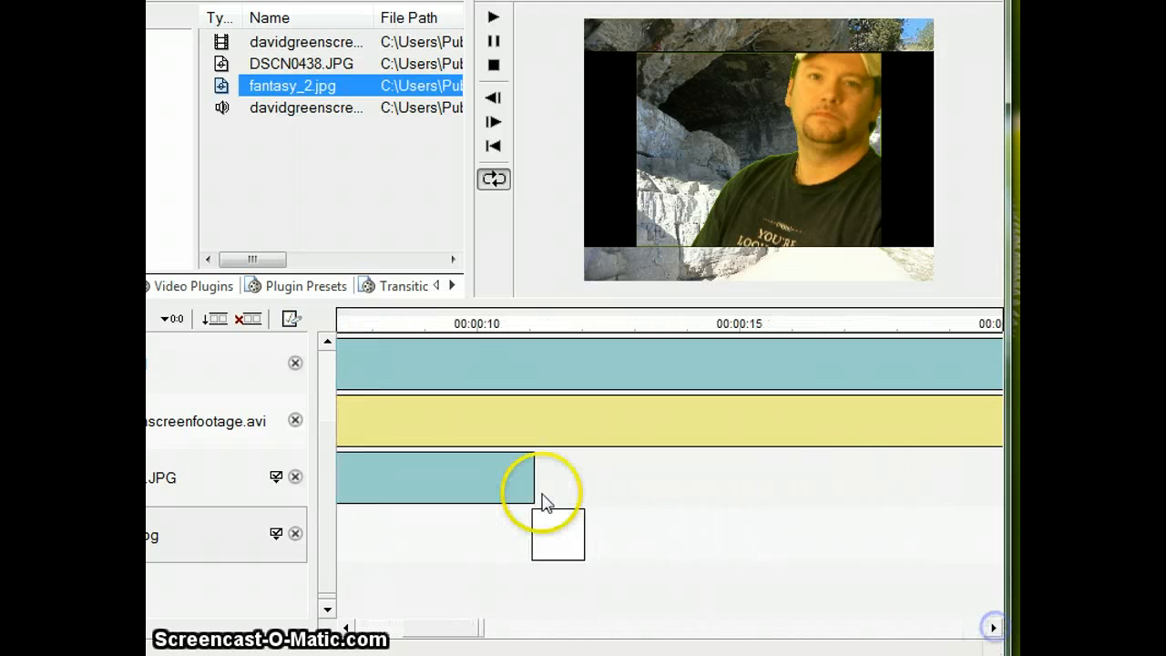
Step: Extend the fantasy_2.jpg clip on track 4 so that it ends at about 35 seconds
drag(579, 534, 982, 538)
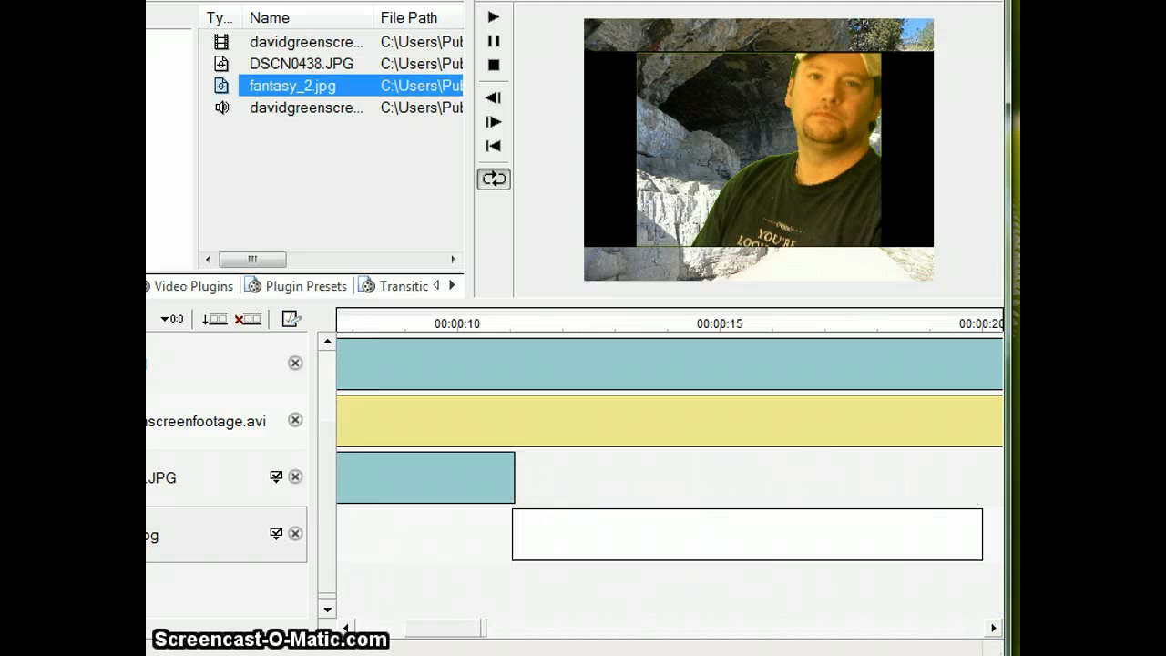
click(992, 628)
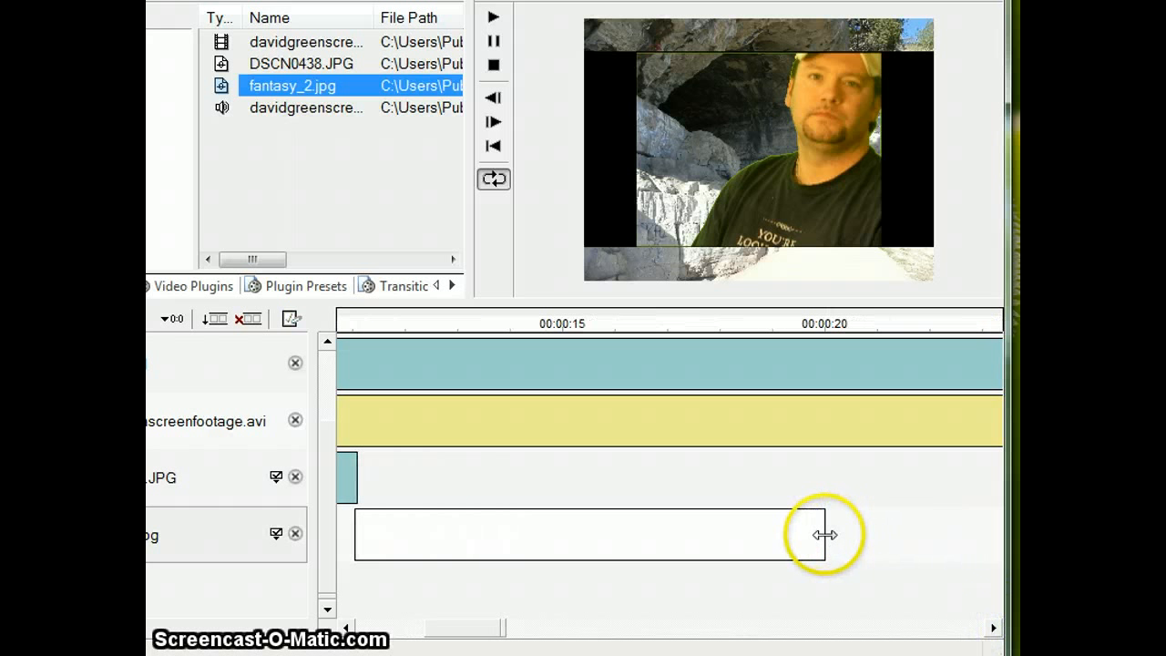
drag(820, 534, 929, 573)
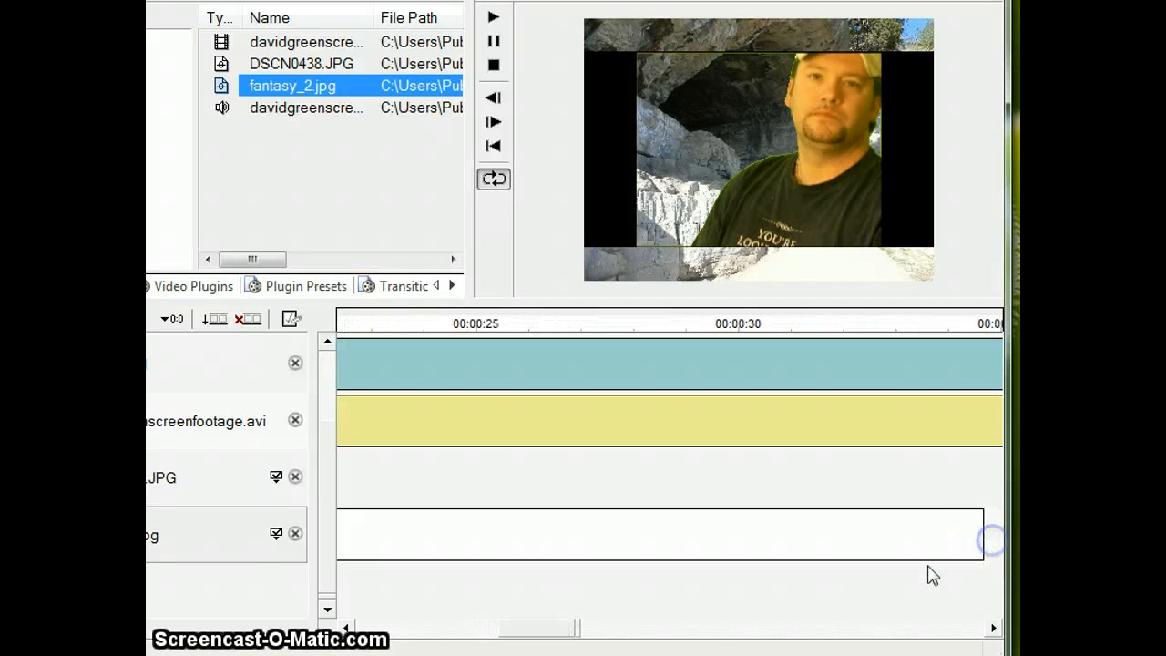
Step: Apply the Quick 3d video plugin to the DSCN0438.JPG clip on track 3
click(536, 635)
drag(536, 645, 318, 621)
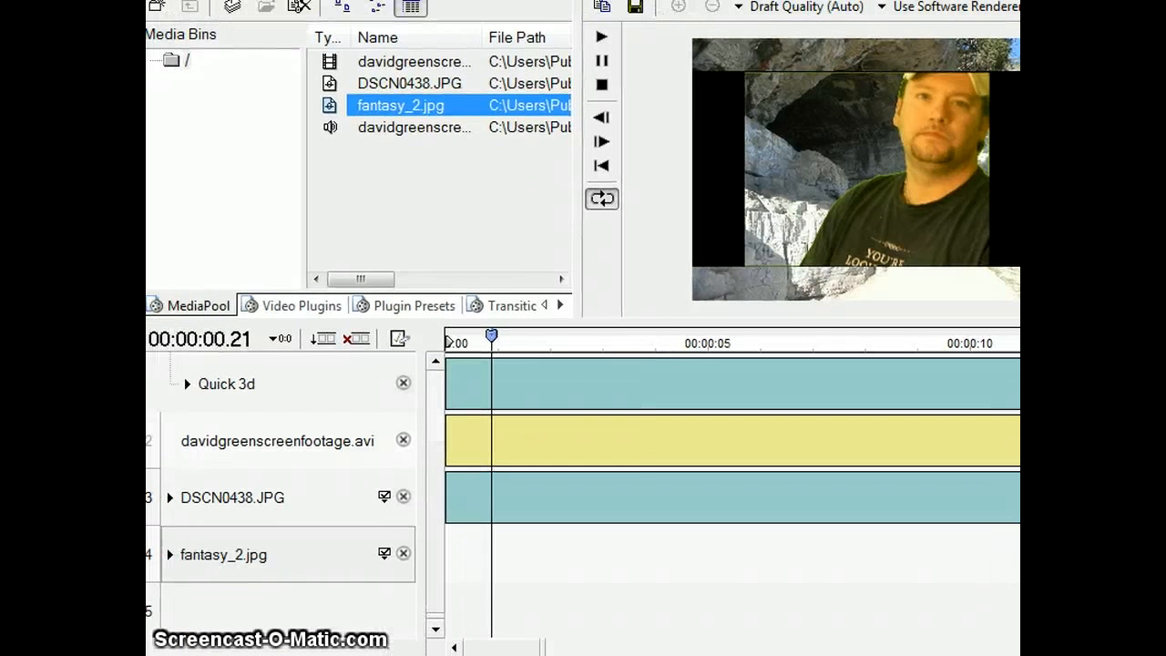
click(305, 306)
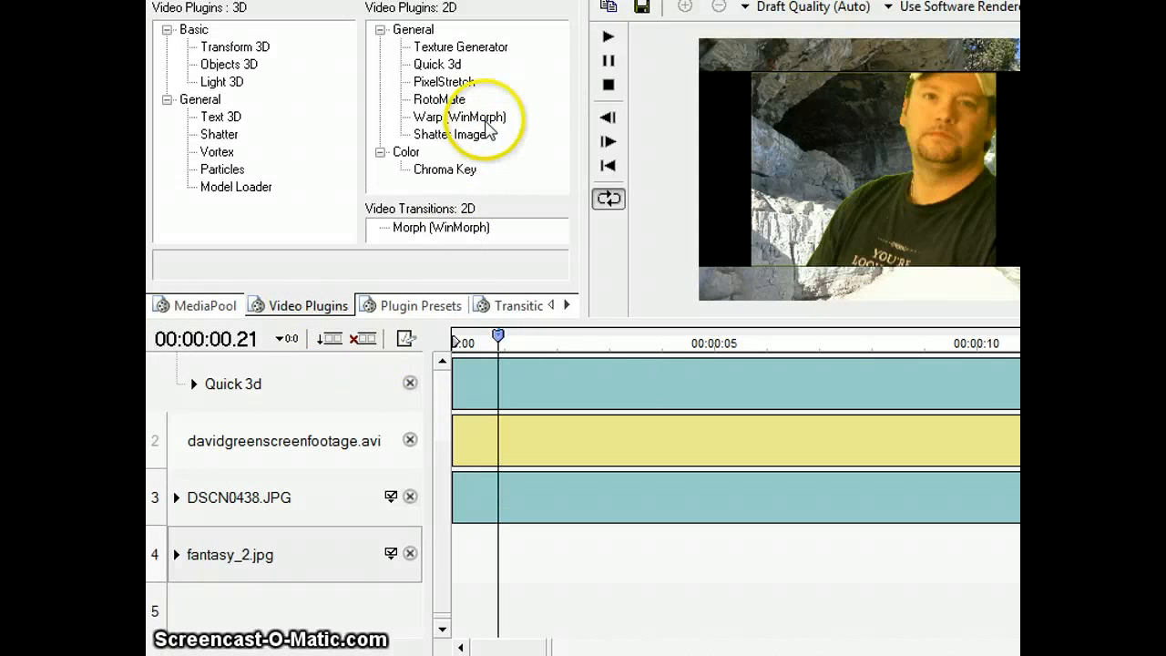
drag(445, 64, 432, 89)
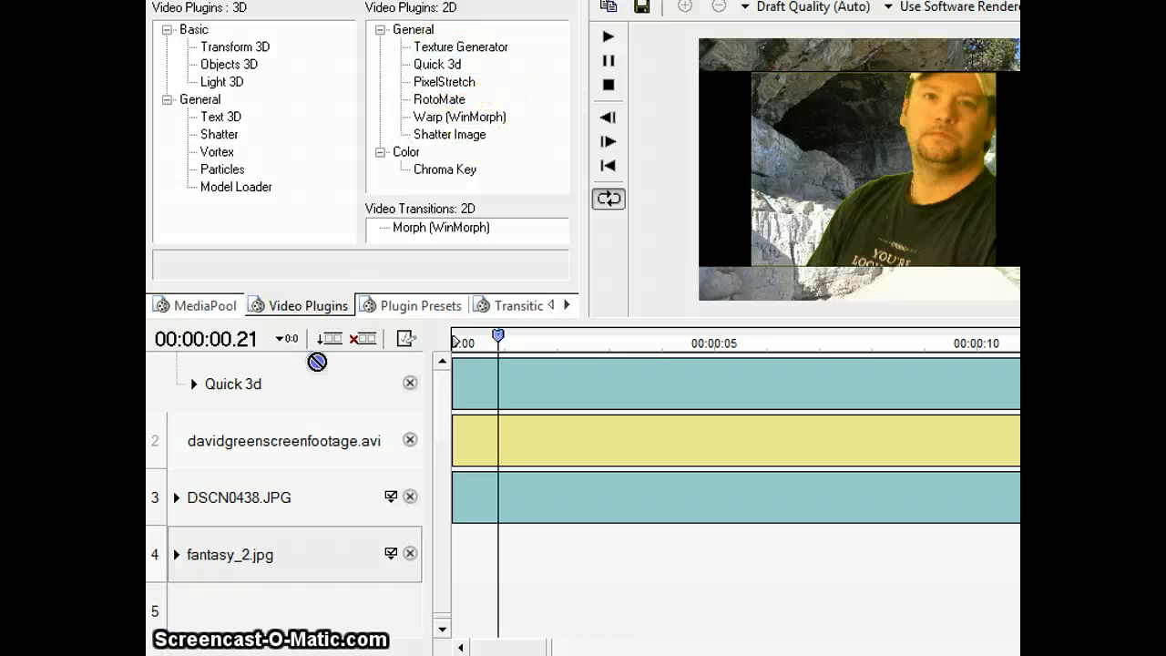
drag(316, 361, 264, 530)
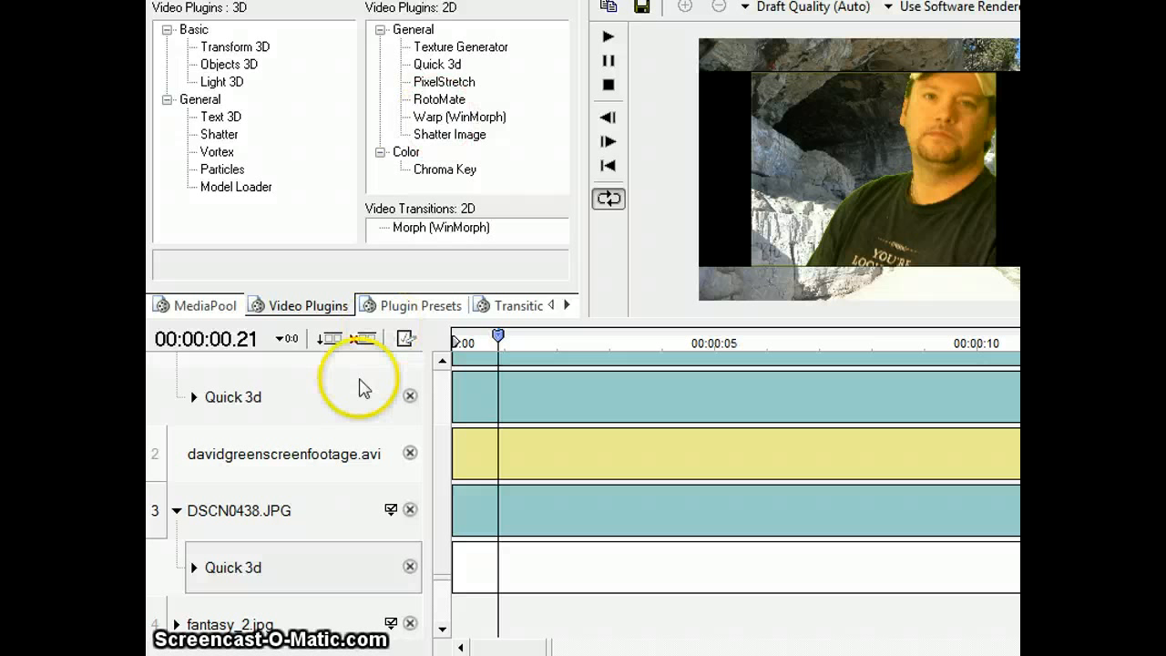
Step: Set Scalex to 0.699 and reduce Scaley in the Quick 3d effect of DSCN0438.JPG to fit the cropped footage
click(194, 568)
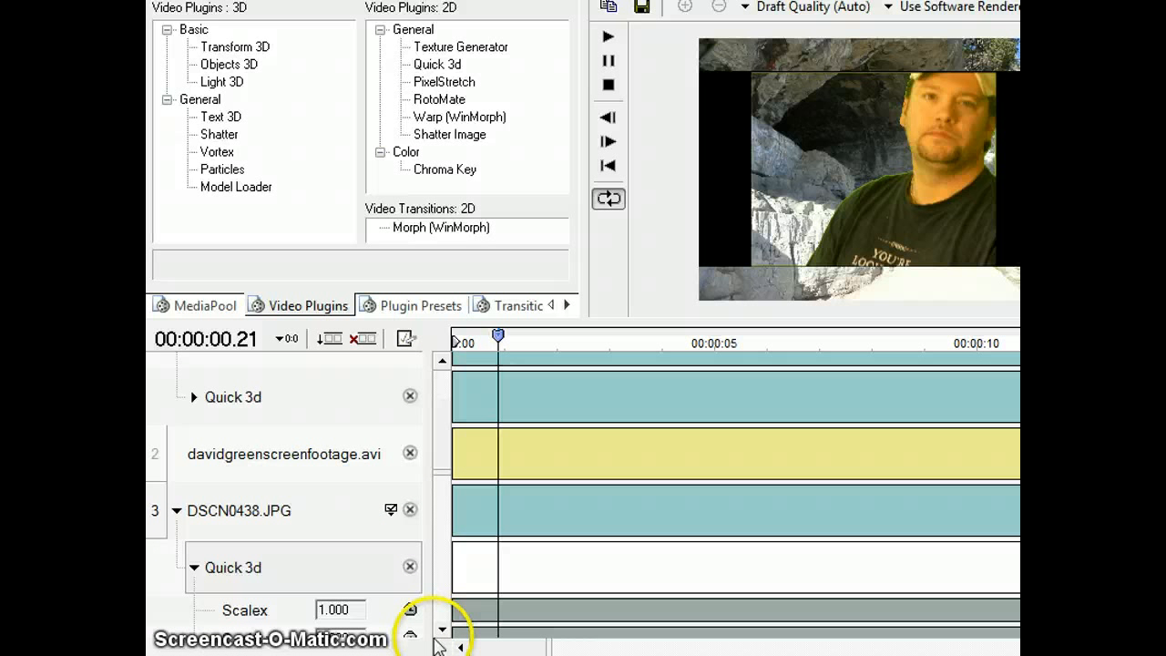
click(442, 628)
click(441, 628)
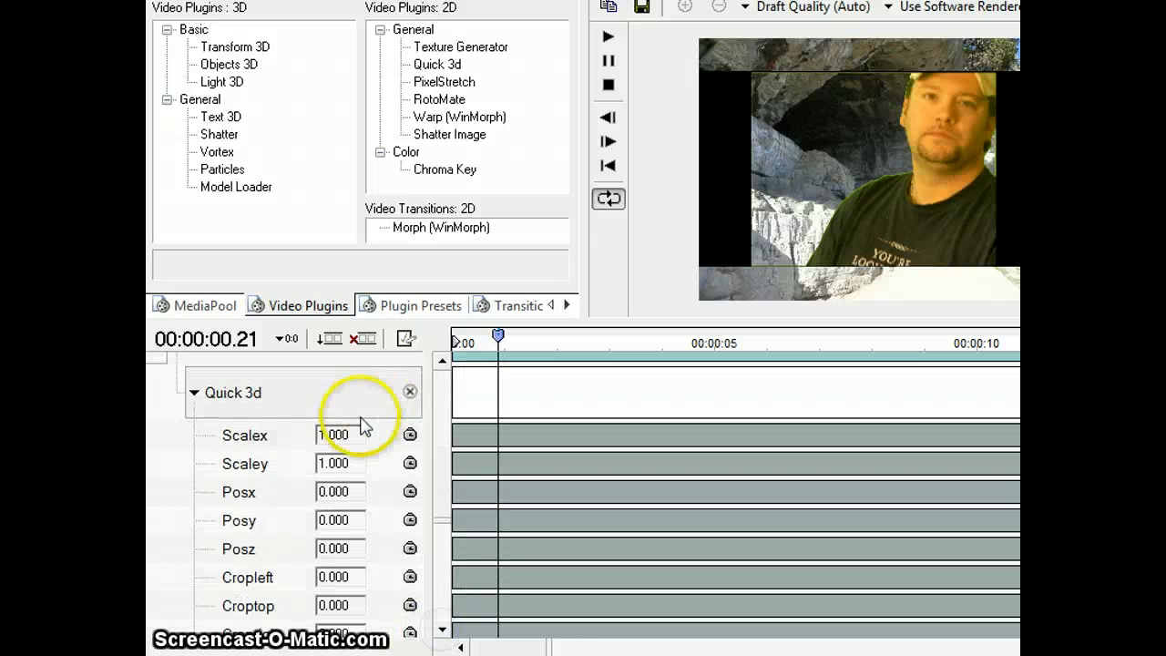
drag(354, 434, 341, 438)
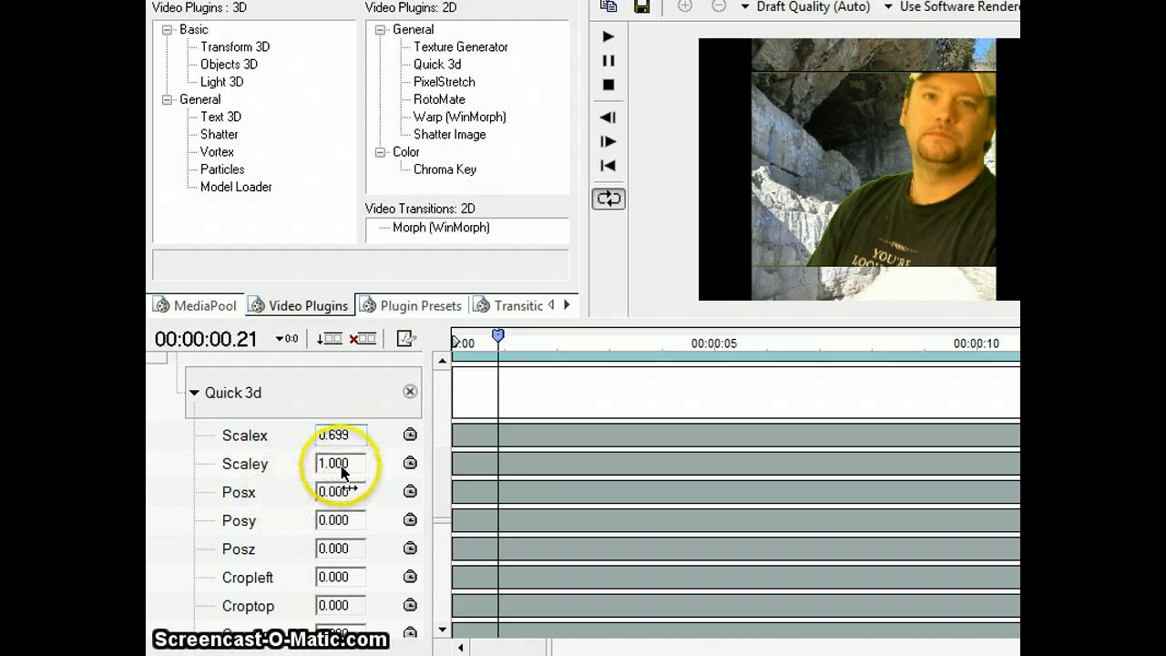
drag(332, 464, 328, 471)
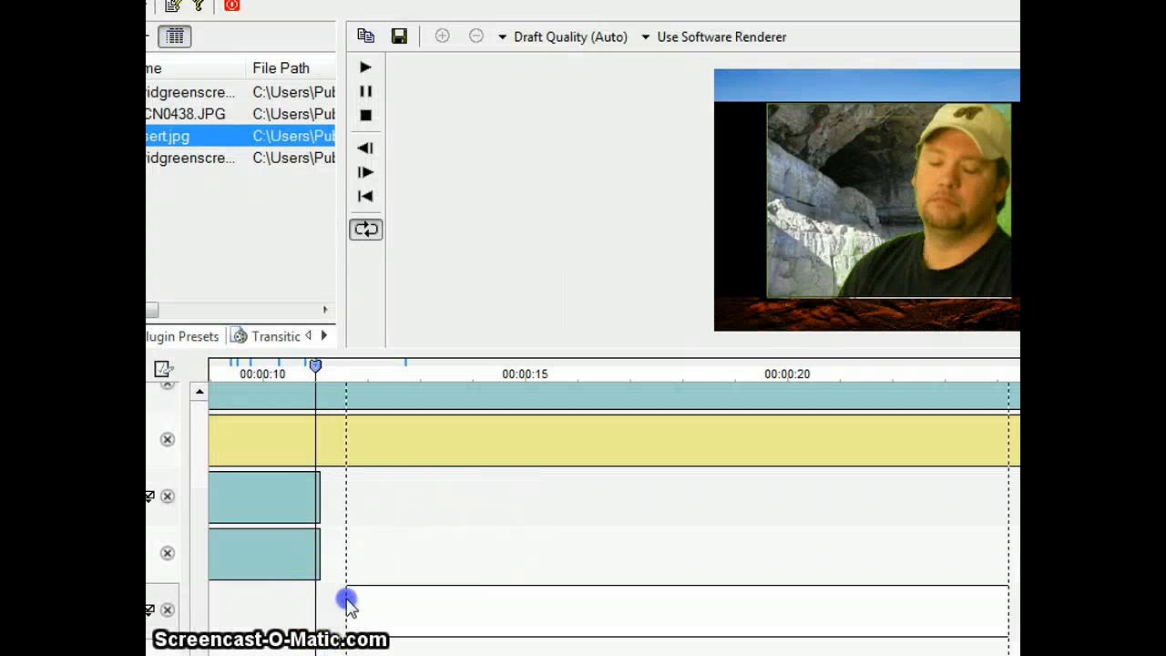
Step: Align the Desert.jpg clip's start with the end of DSCN0438.JPG at about 11 seconds and apply Quick 3d to it
click(398, 604)
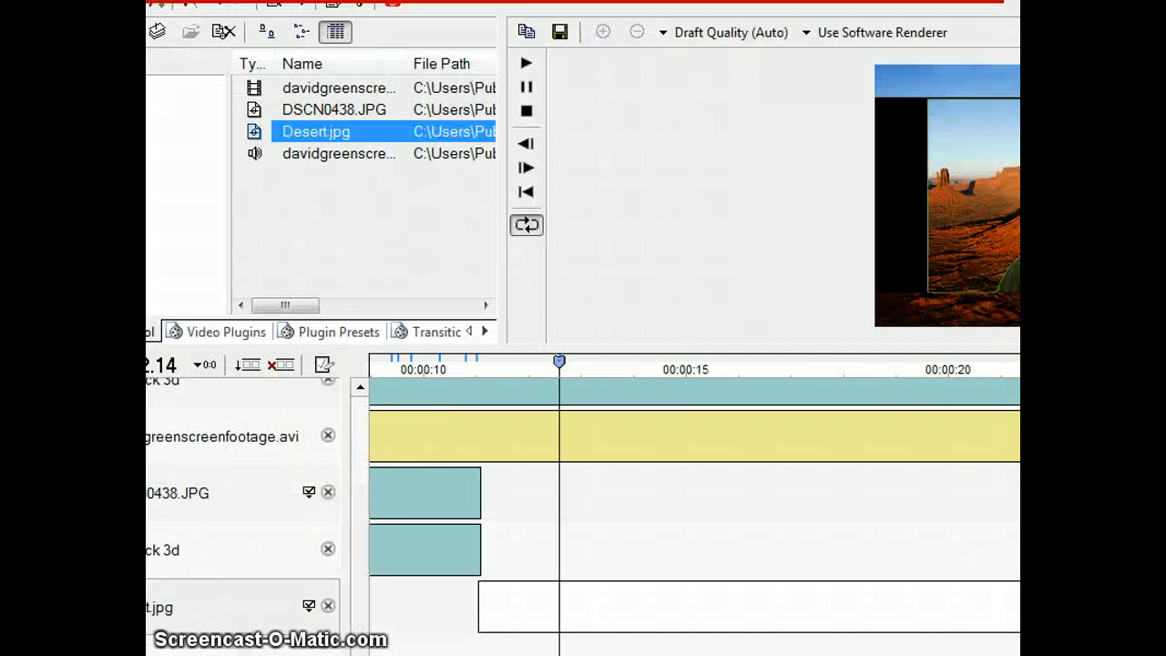
click(260, 328)
drag(387, 86, 182, 650)
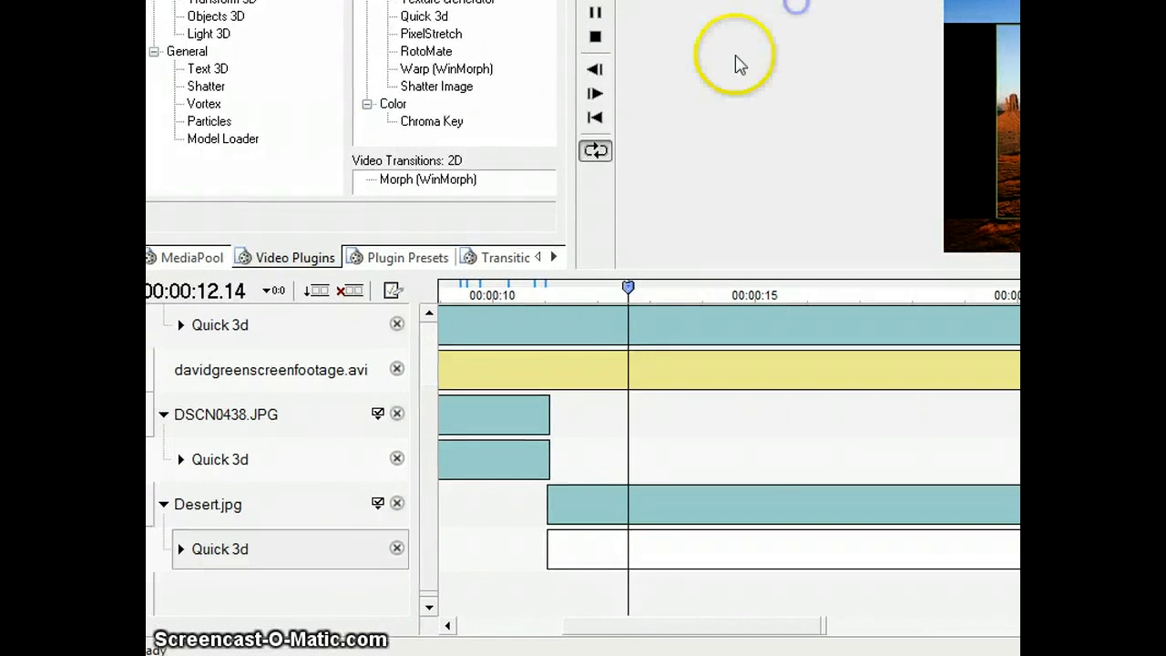
Step: Set Scalex to 0.700 and Scaley to 0.748 in the Quick 3d effect of Desert.jpg
click(180, 548)
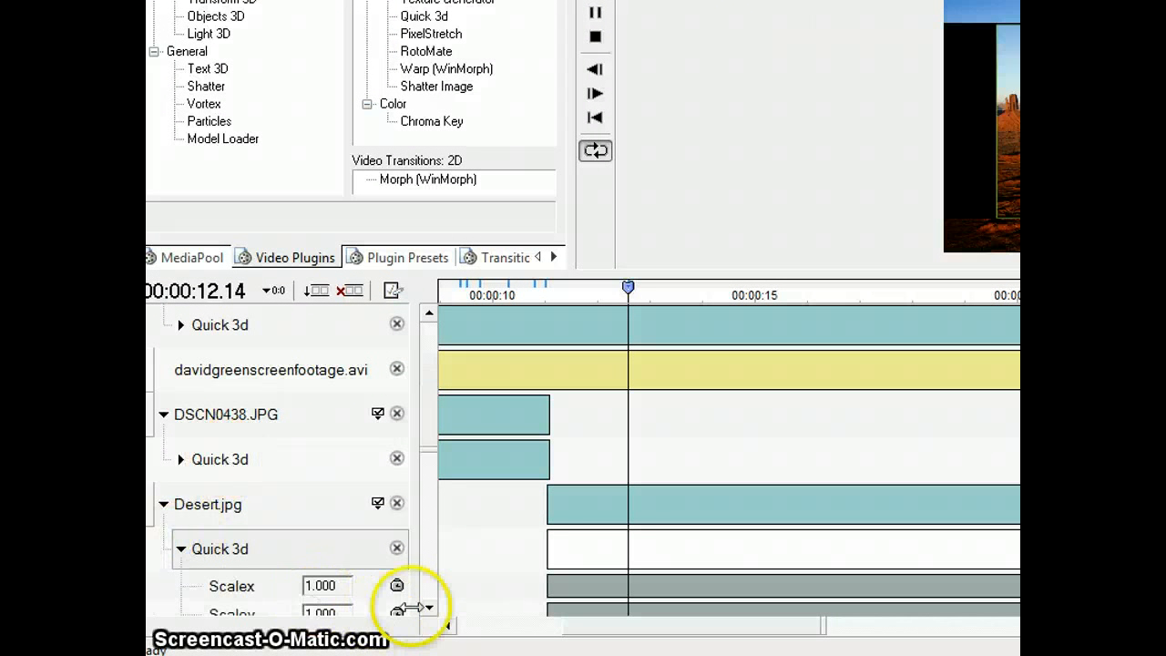
click(430, 612)
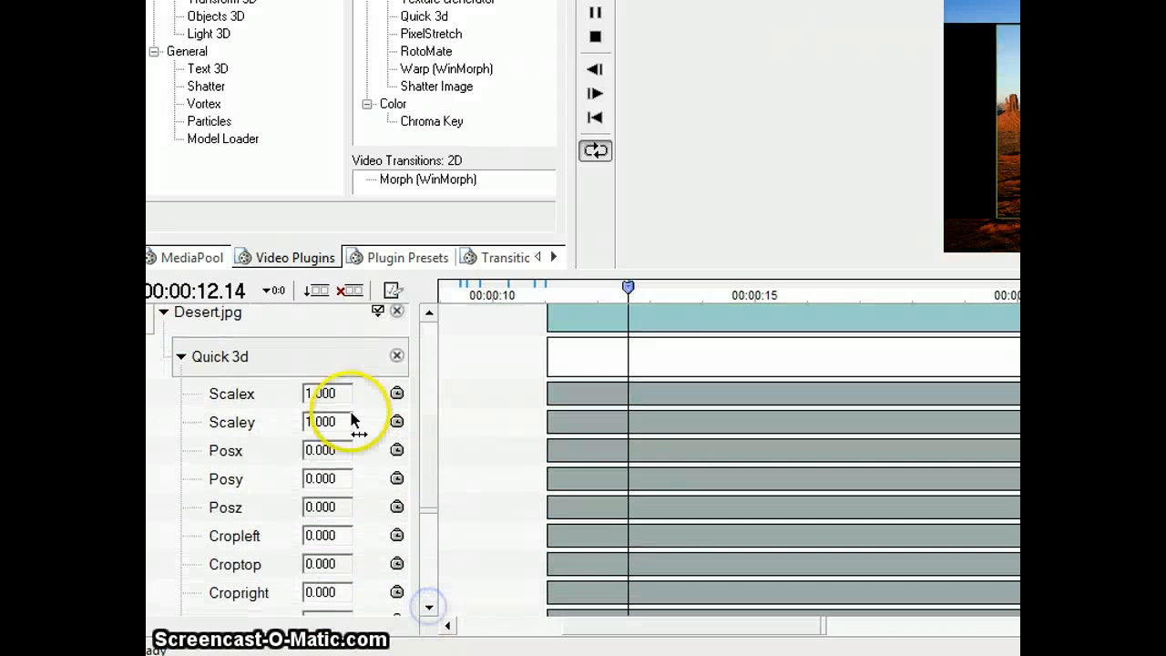
drag(346, 407, 330, 425)
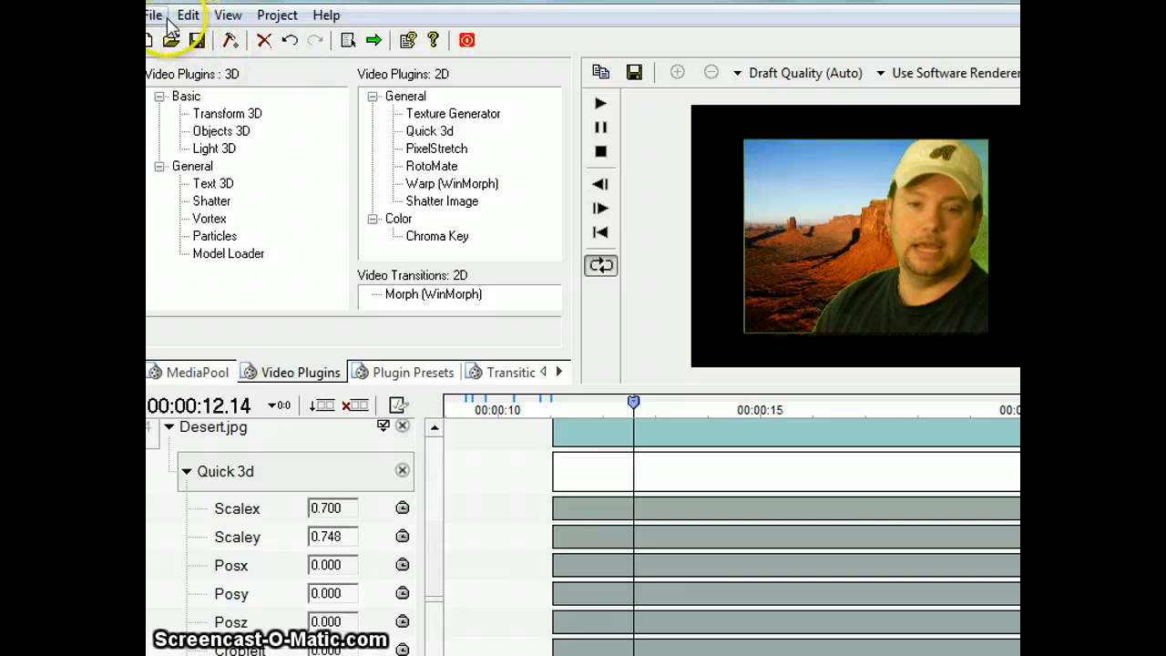
Step: Render the composited project to a video file
click(277, 15)
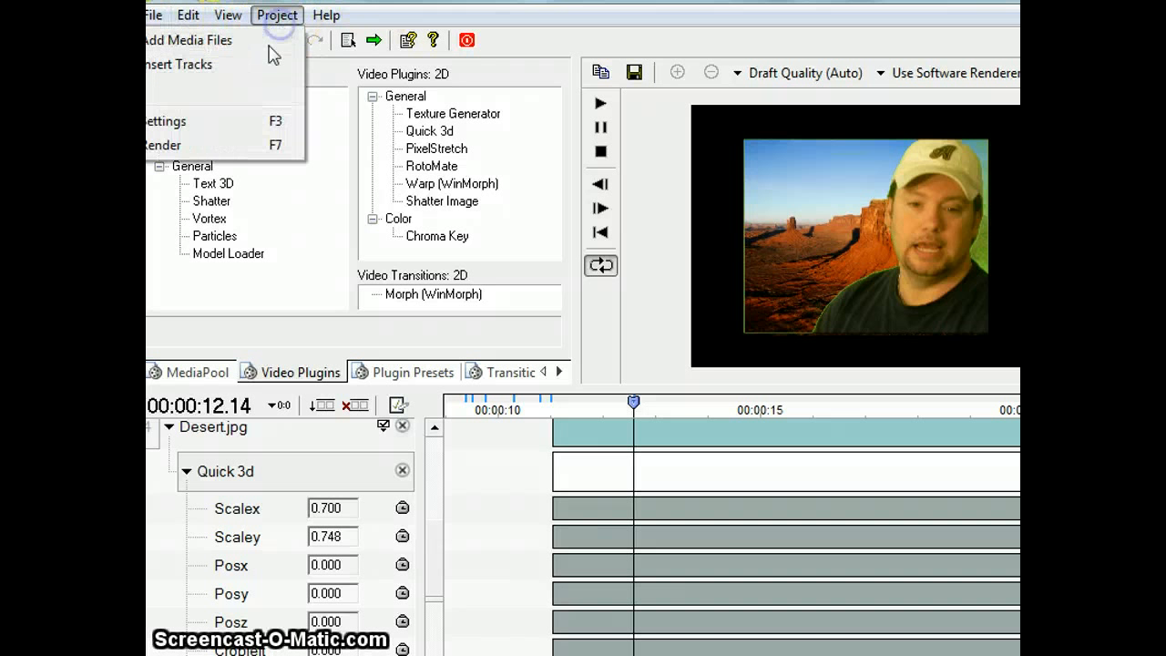
click(216, 146)
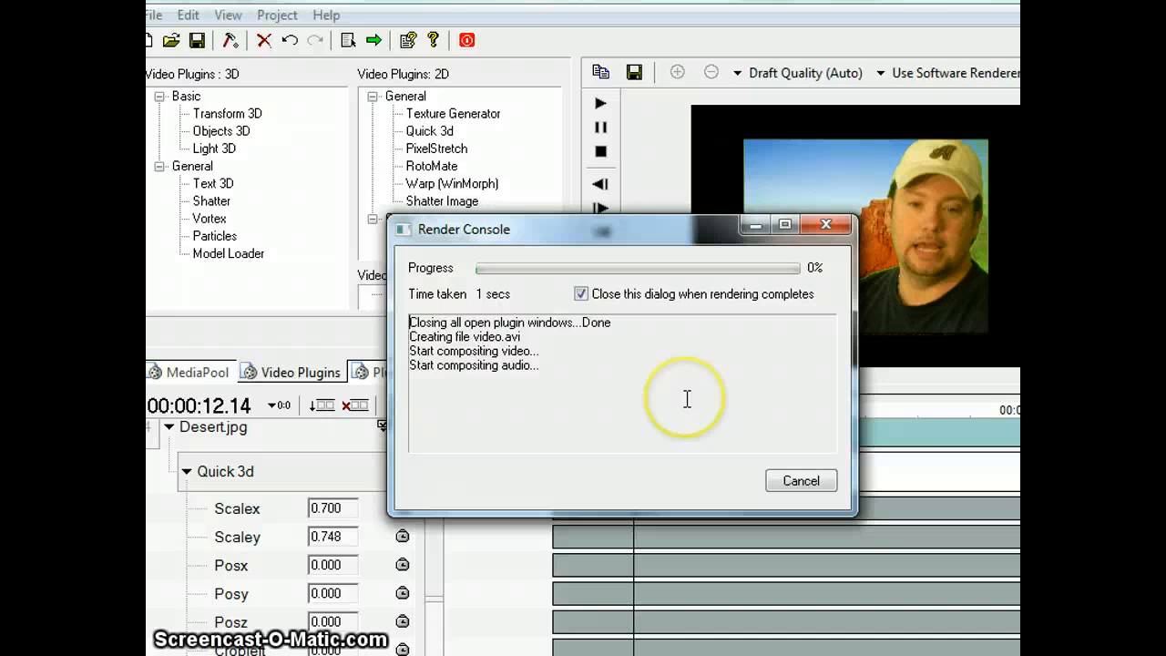